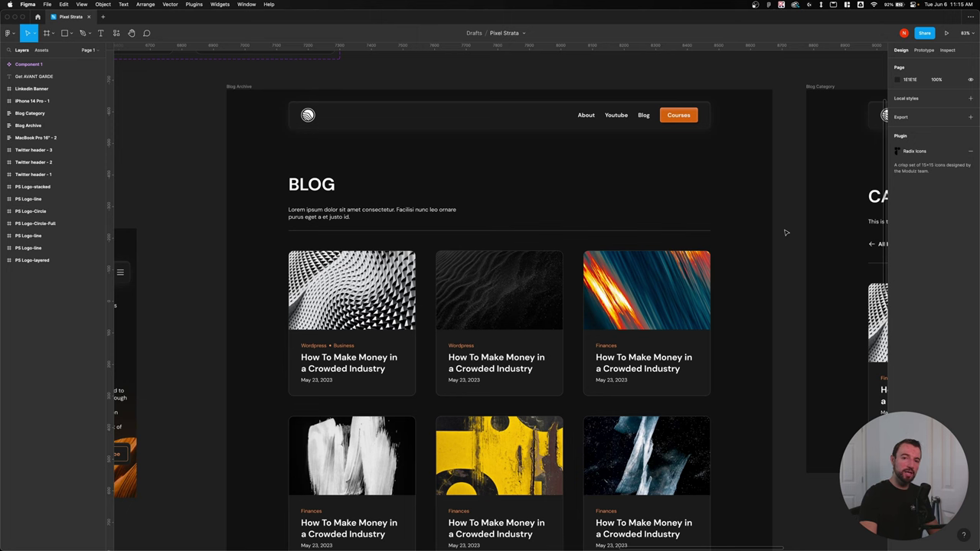
Step: Add a new Bricks template titled 'Blog Archive'
scroll(784, 229, "right", 10)
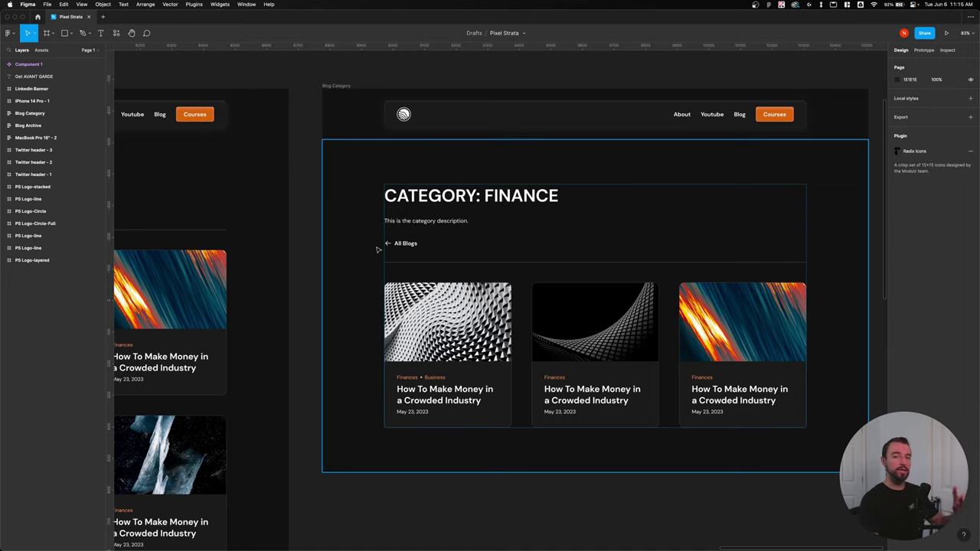
scroll(322, 240, "left", 10)
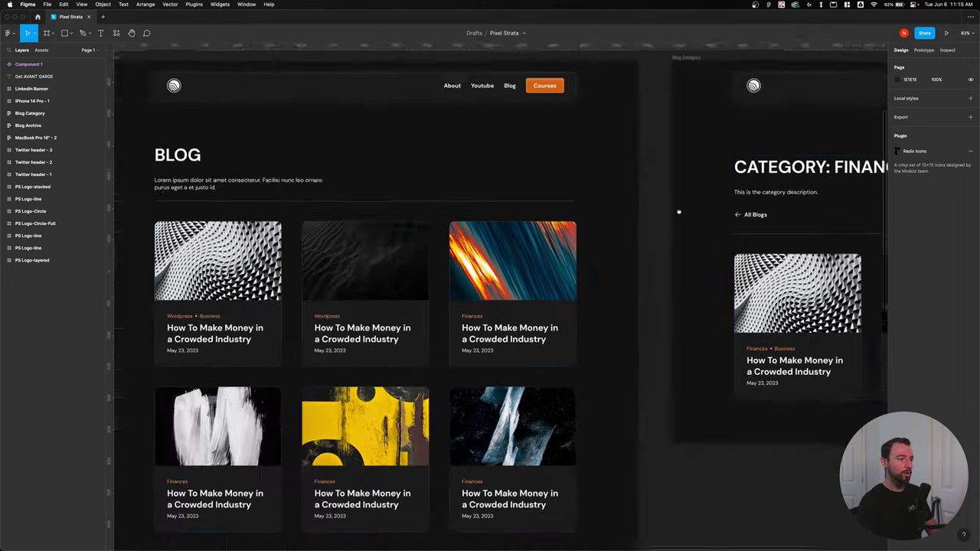
scroll(501, 244, "right", 10)
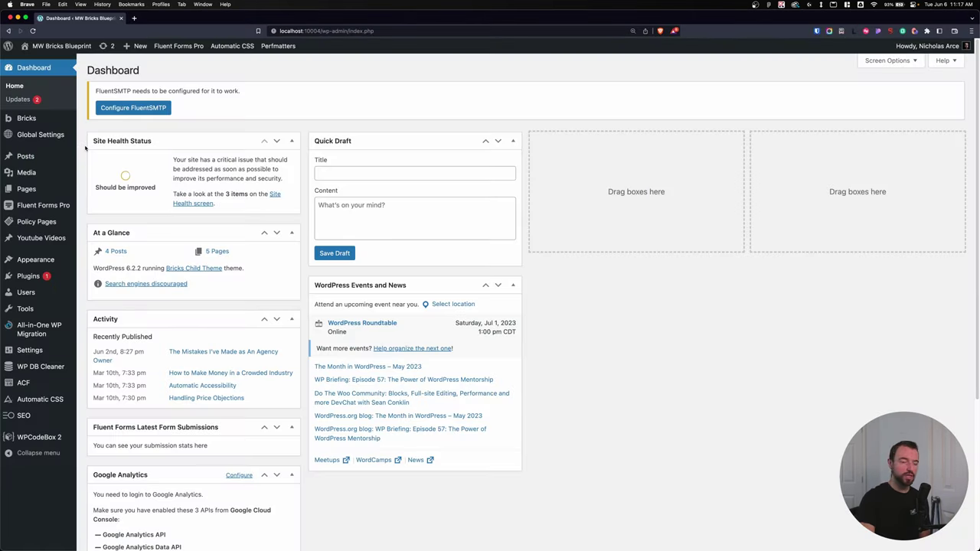
mouse_move(34, 122)
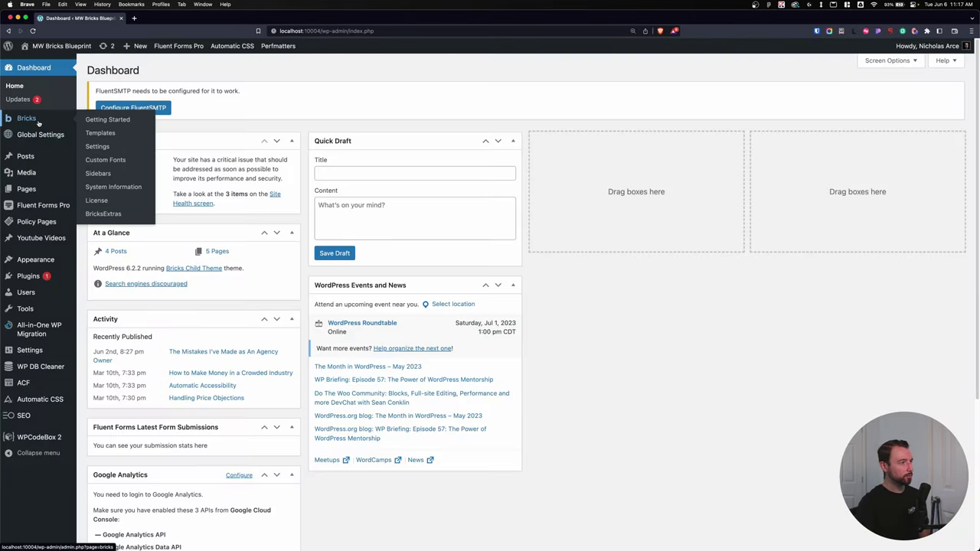
left_click(96, 136)
left_click(175, 72)
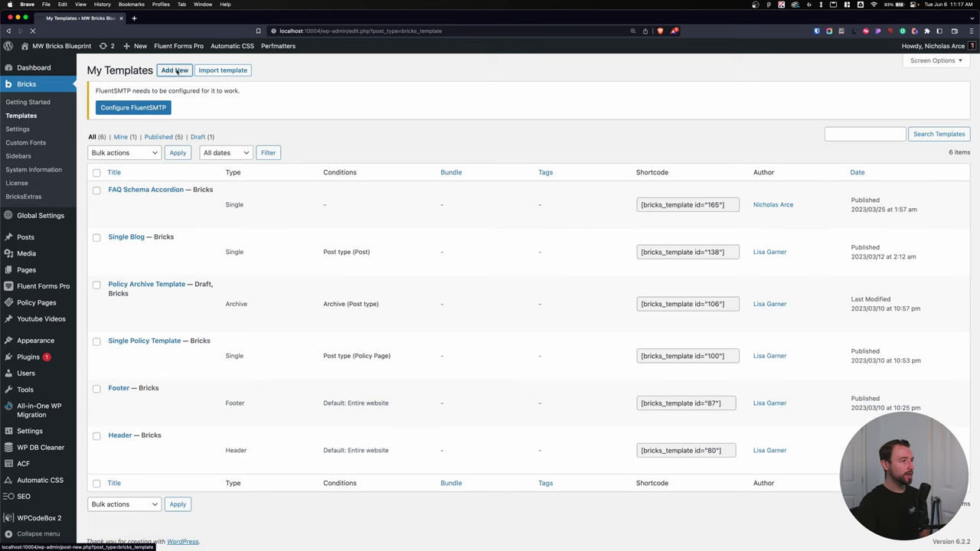
type("Blog Archive")
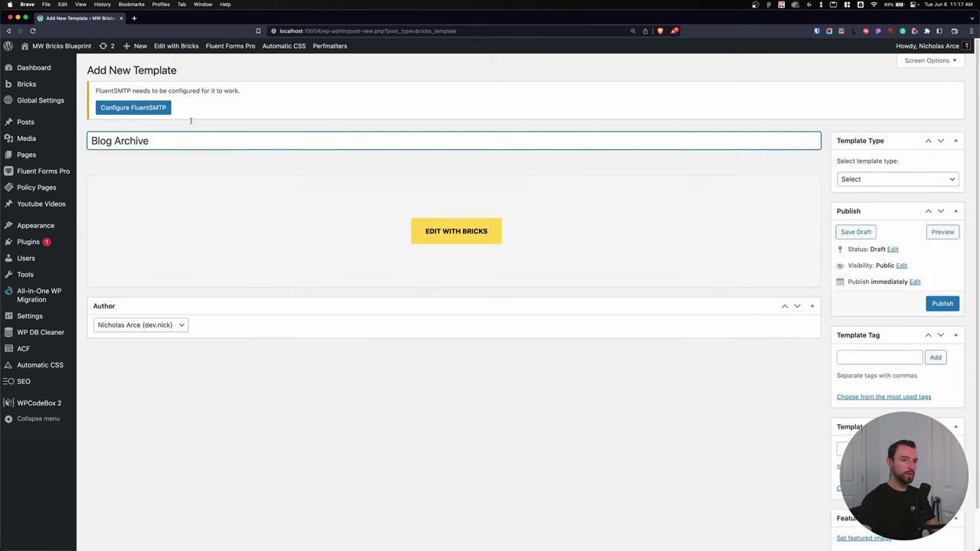
Step: Set the template type to Archive, publish it, and open it in the builder
left_click(856, 179)
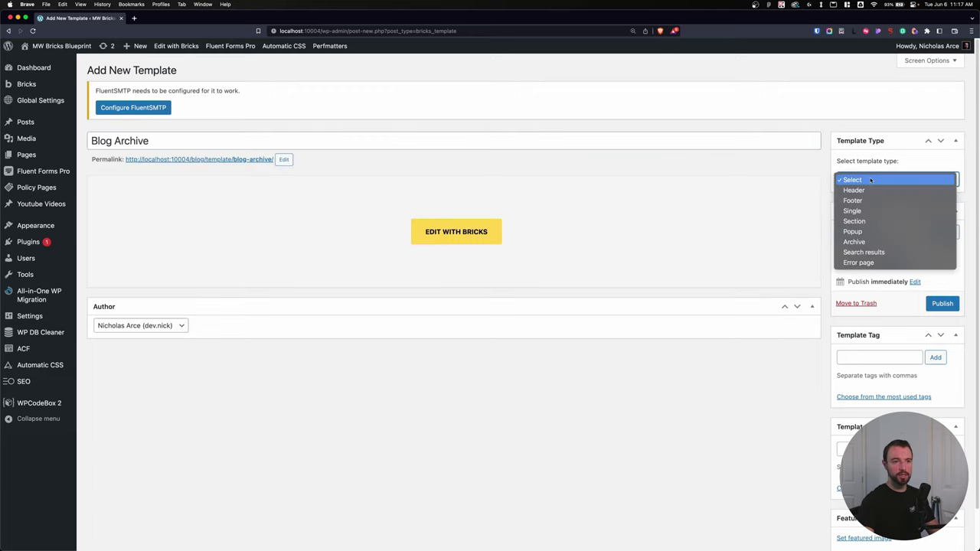
left_click(854, 241)
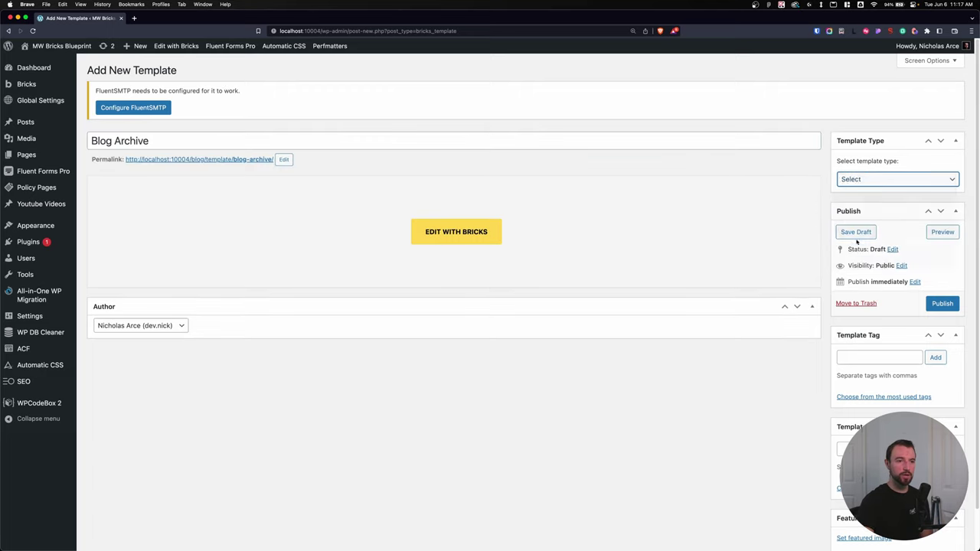
left_click(936, 304)
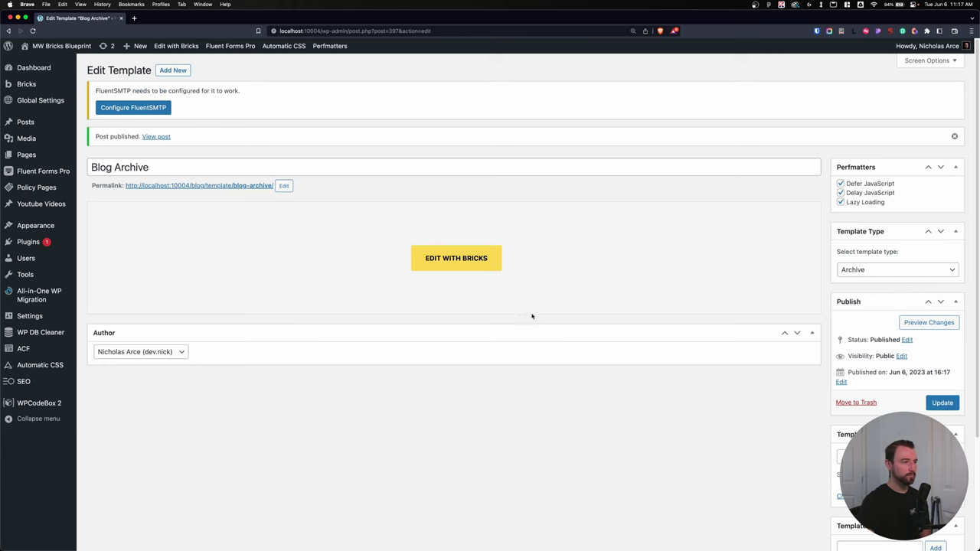
left_click(439, 260)
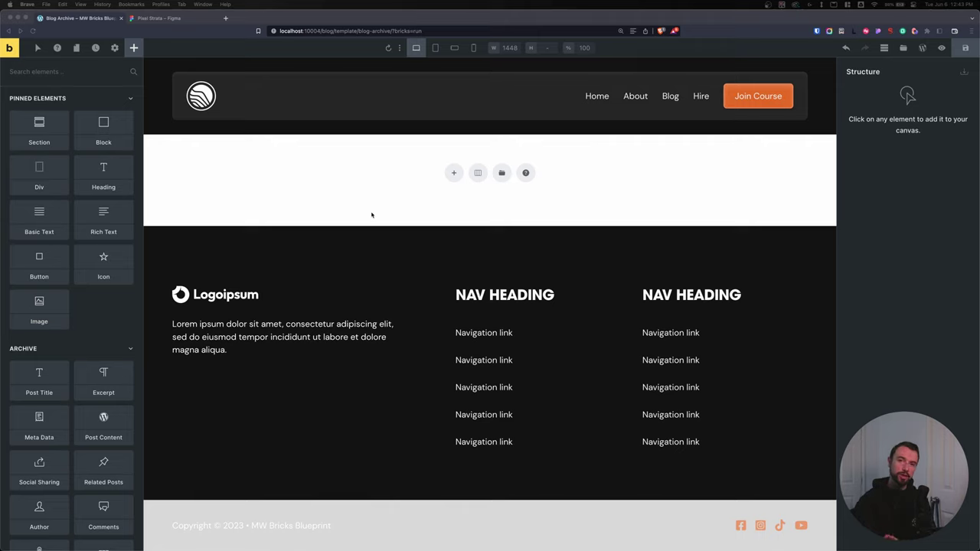
Step: Add a section and container holding a heading that reads 'Blog Archive Template'
left_click(454, 173)
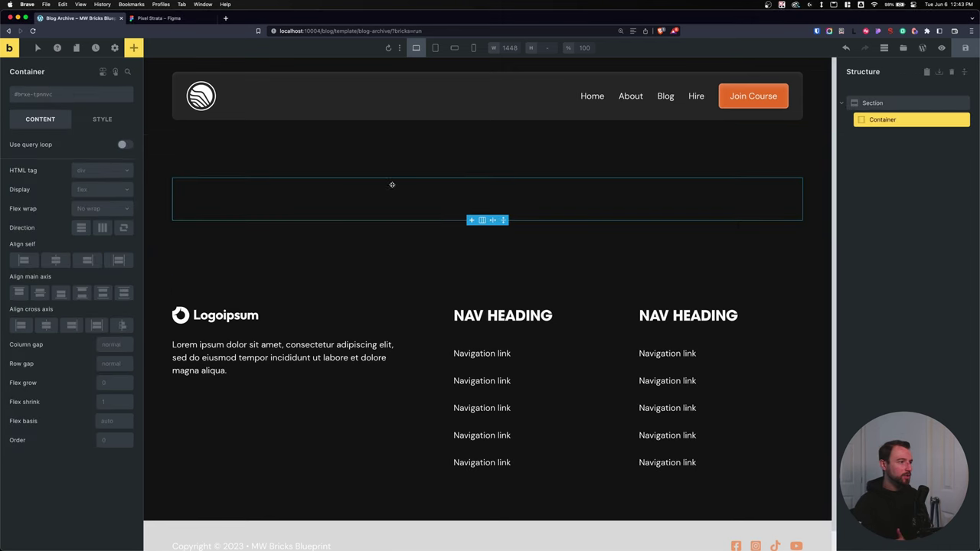
left_click(133, 47)
left_click(103, 176)
triple_click(242, 188)
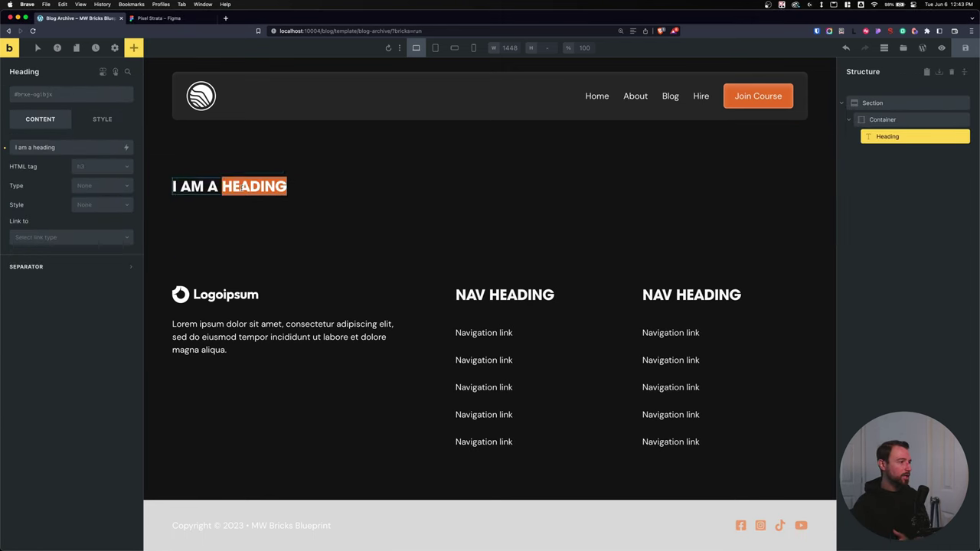
type("Blog Archi")
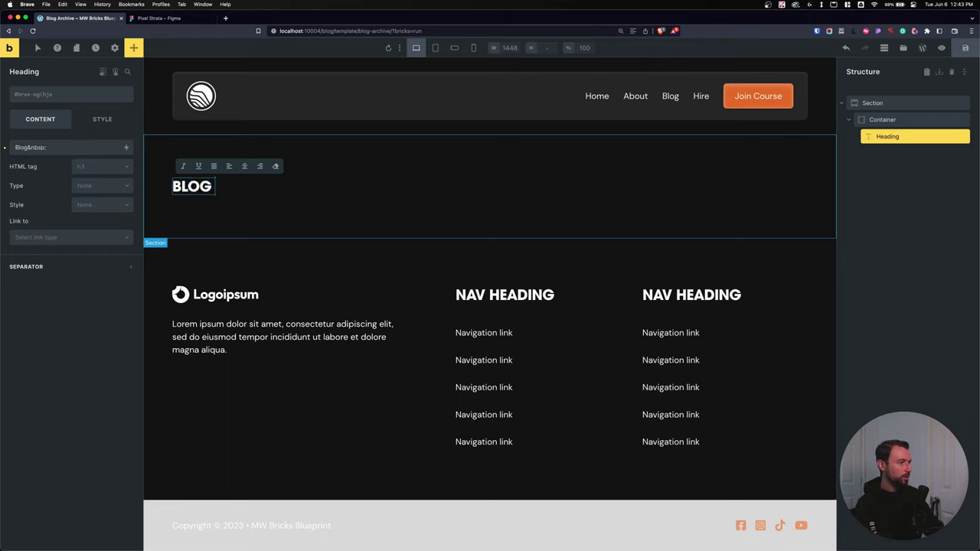
type("ve Template")
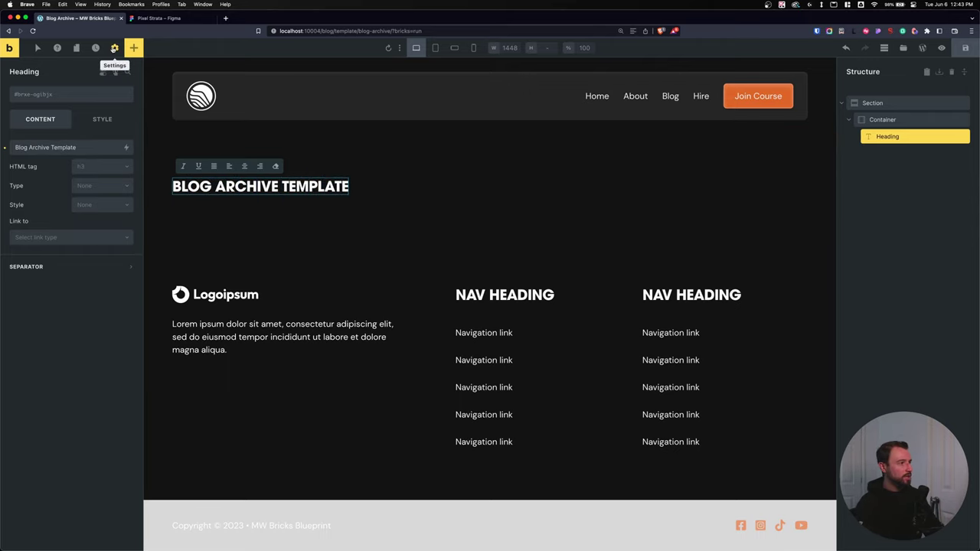
Step: Add a template display condition that applies to Archive pages
left_click(114, 47)
left_click(65, 145)
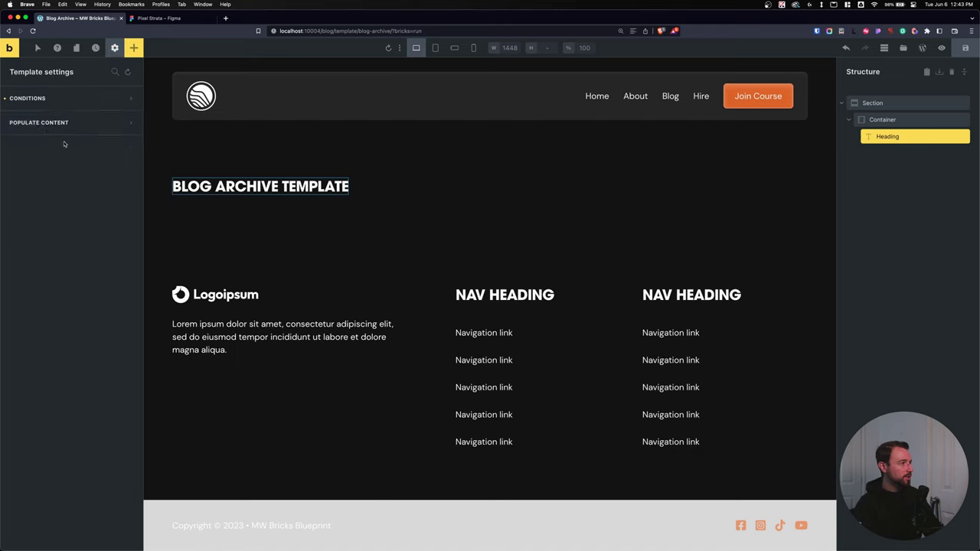
left_click(59, 99)
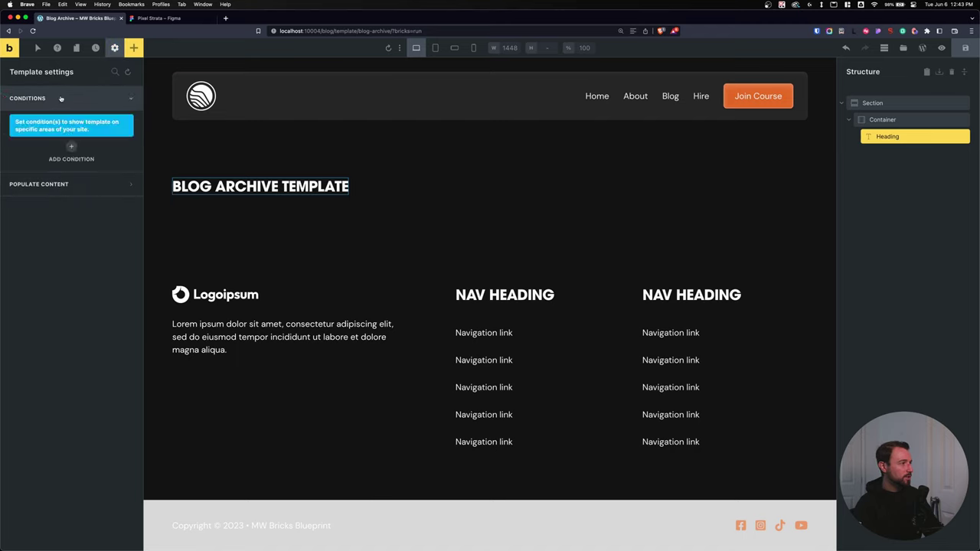
left_click(72, 144)
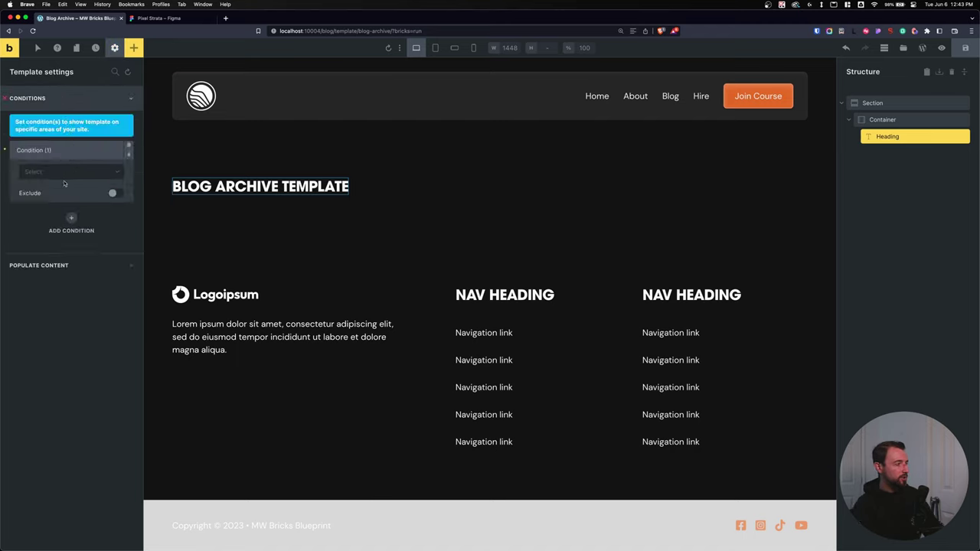
left_click(67, 173)
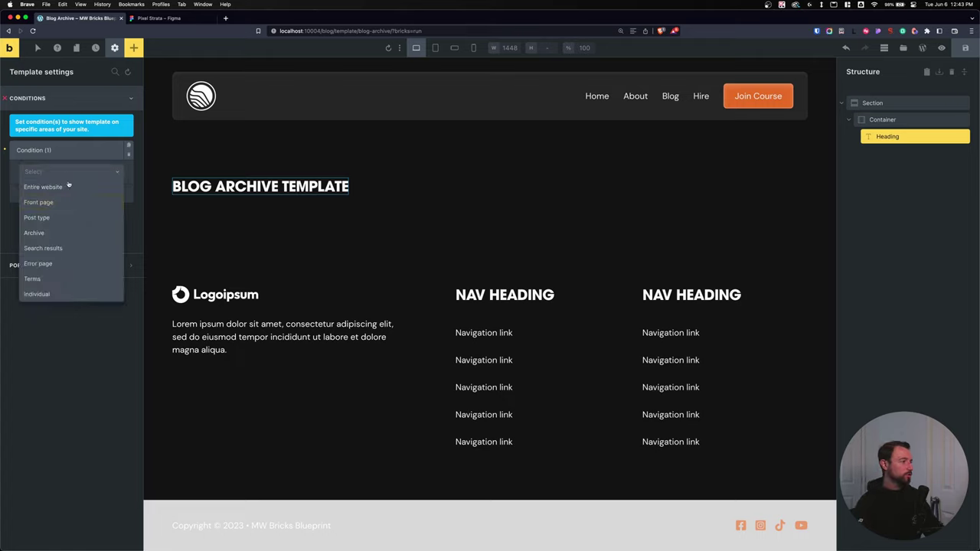
left_click(74, 237)
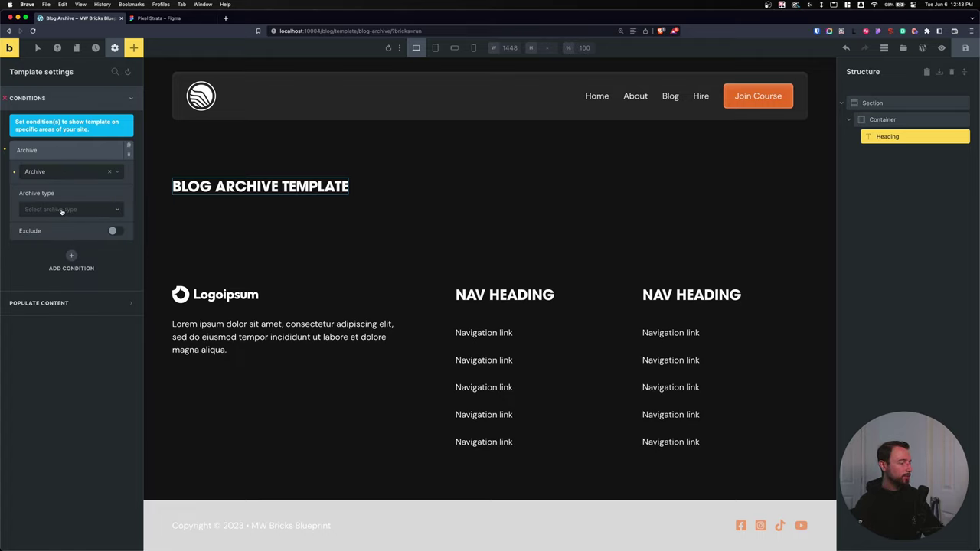
Step: Limit the archive condition to the Posts post type and all Categories terms
left_click(62, 210)
left_click(46, 240)
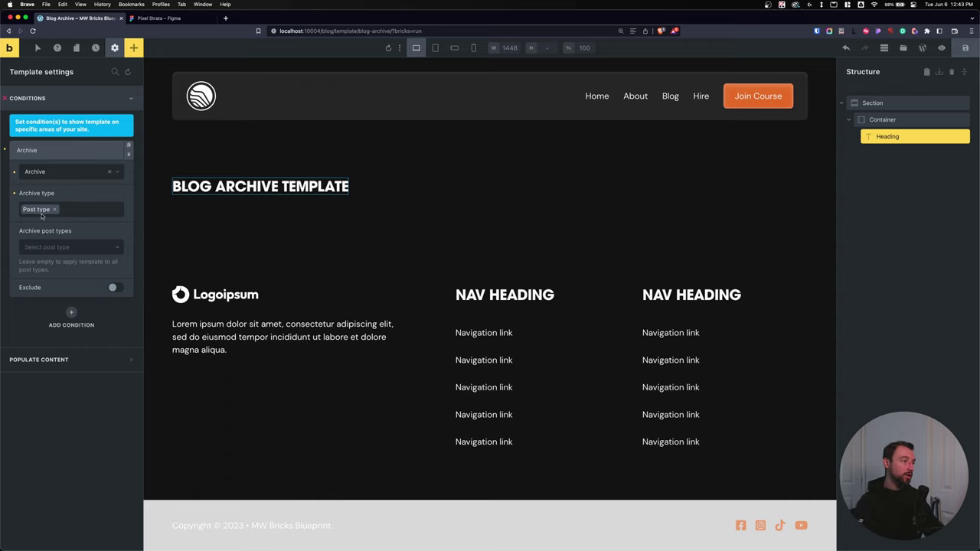
left_click(51, 253)
left_click(49, 263)
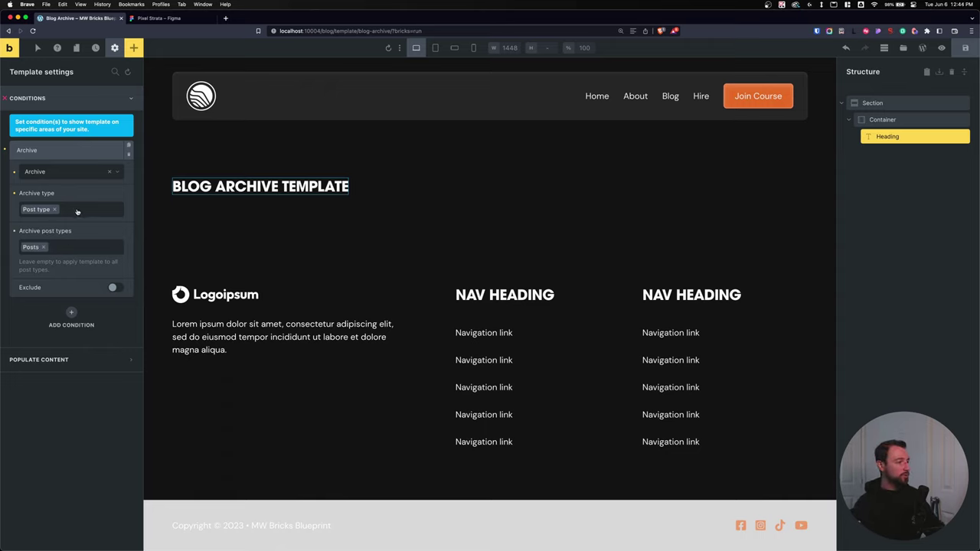
left_click(86, 209)
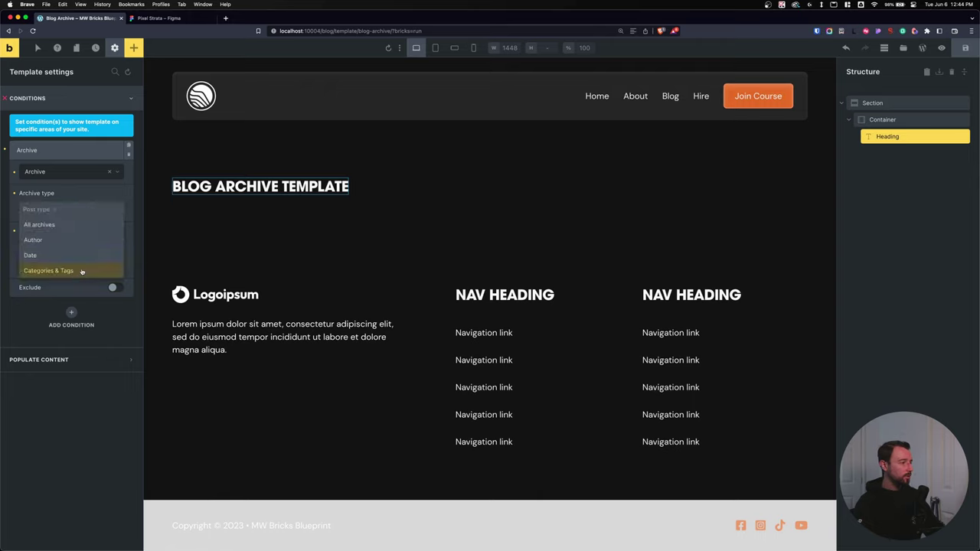
left_click(83, 271)
left_click(71, 319)
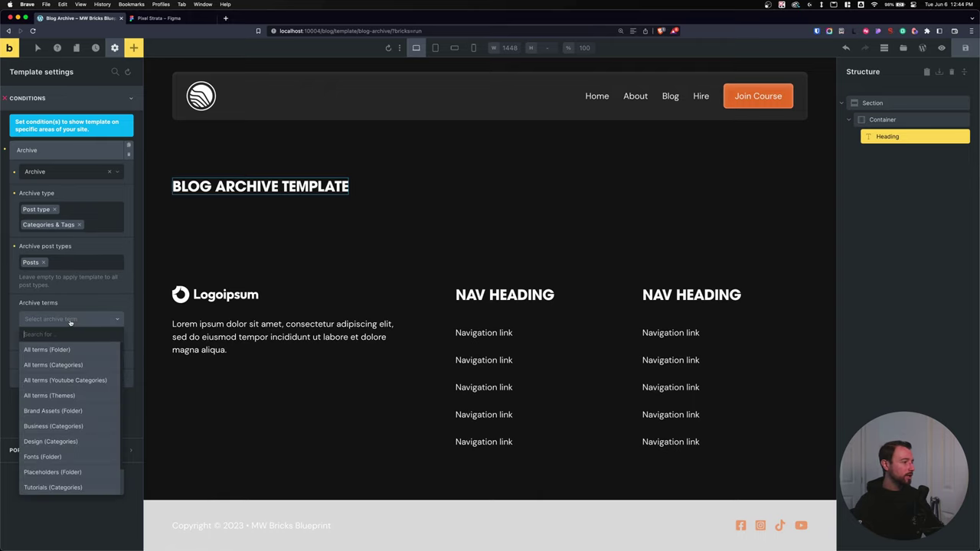
left_click(55, 365)
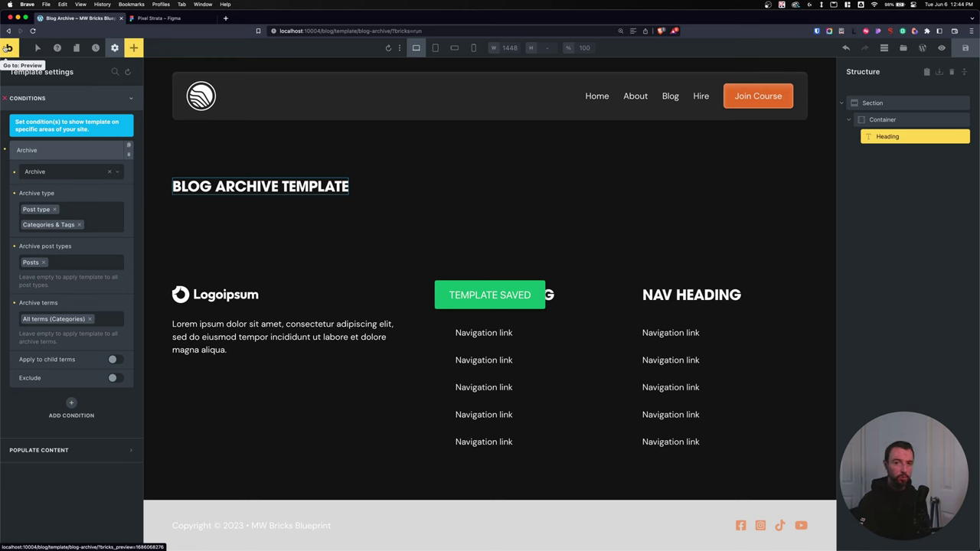
Step: Preview the blog page on the front end, then go back to the builder
left_click(7, 48)
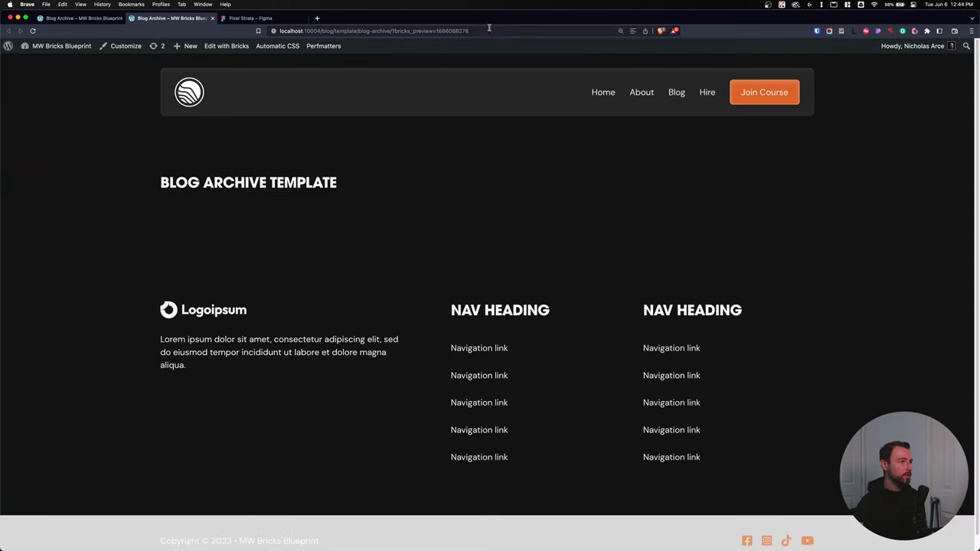
left_click_drag(493, 30, 377, 32)
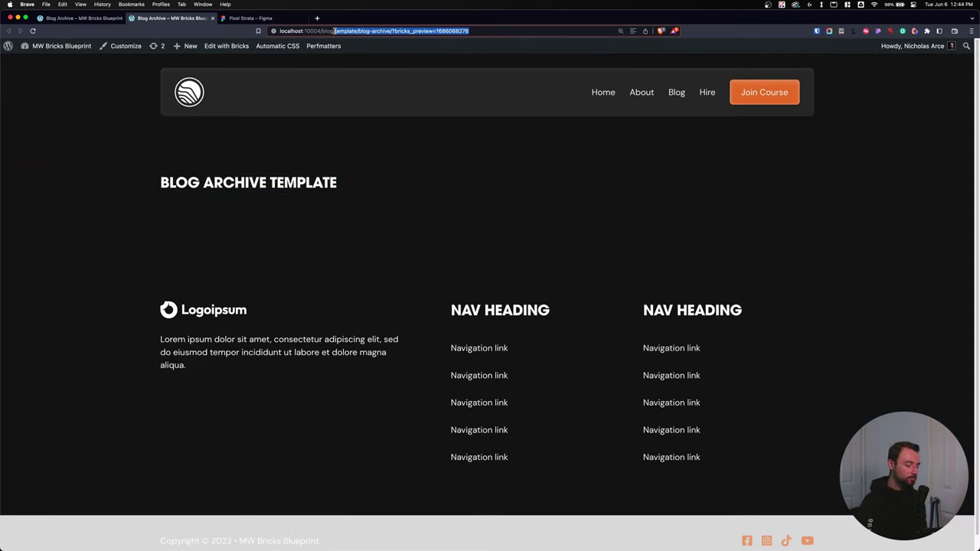
key("BackSpace")
key("Return")
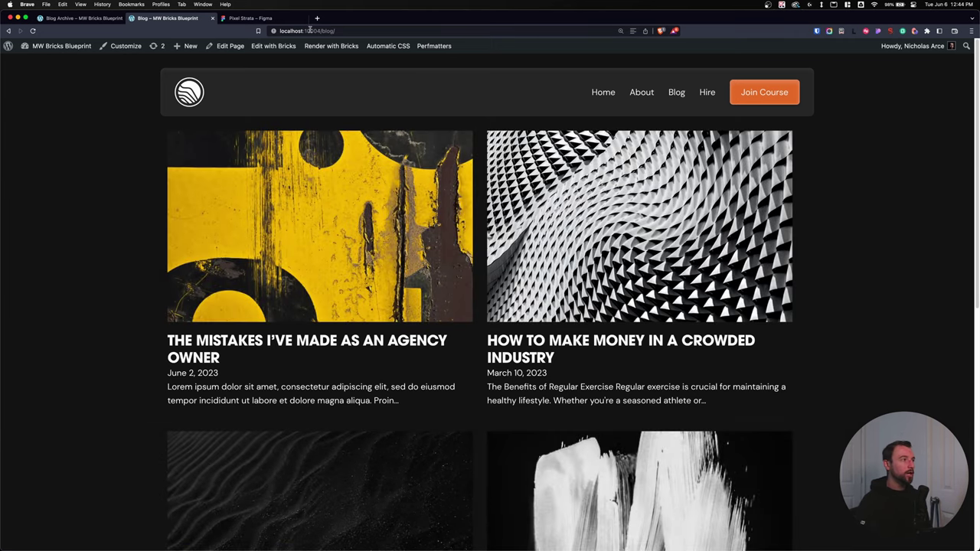
left_click(84, 17)
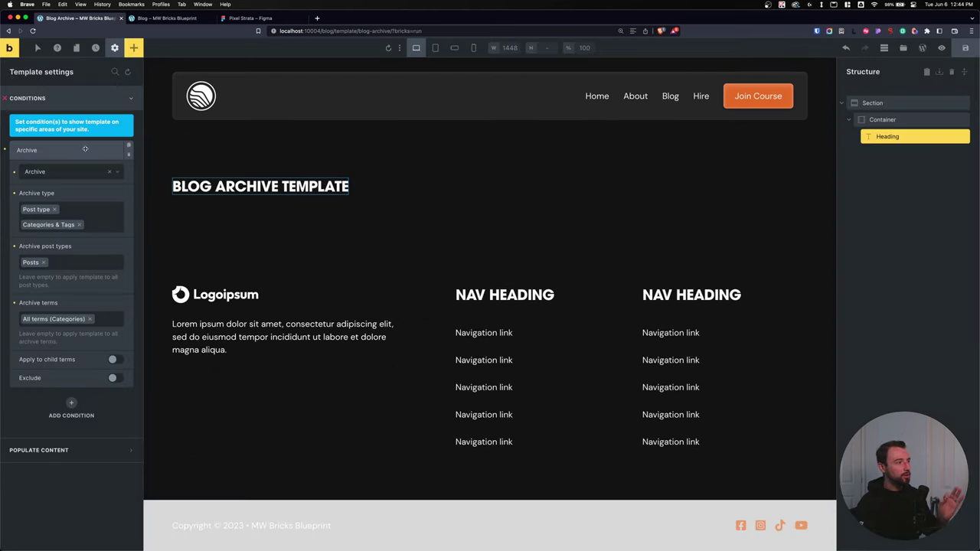
Step: Add an Individual condition targeting the Blog page and save the template
left_click(72, 404)
left_click(65, 196)
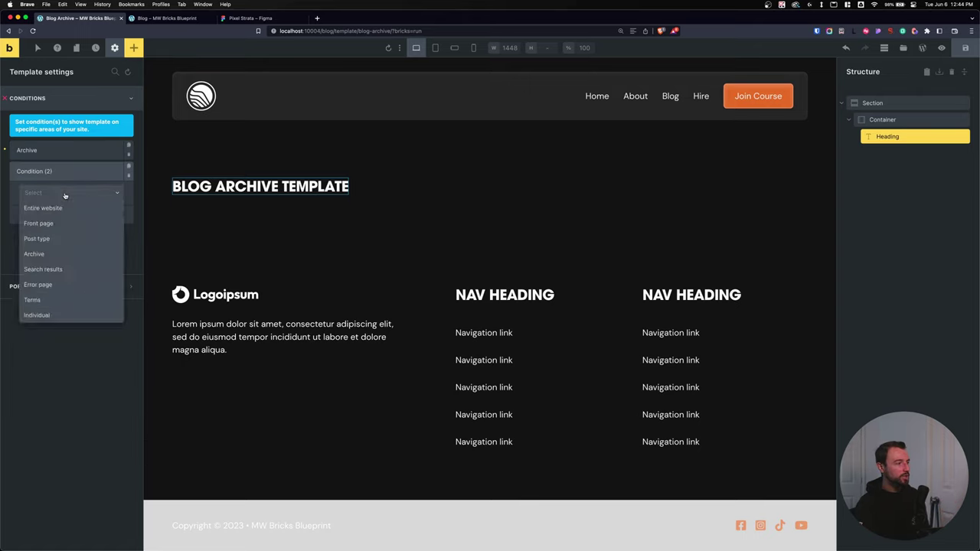
left_click(49, 315)
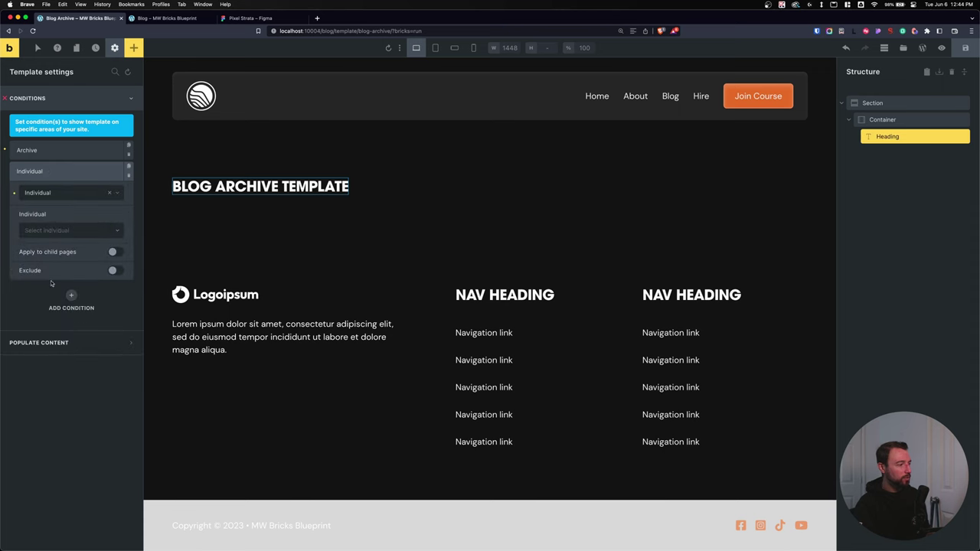
left_click(56, 230)
left_click(53, 278)
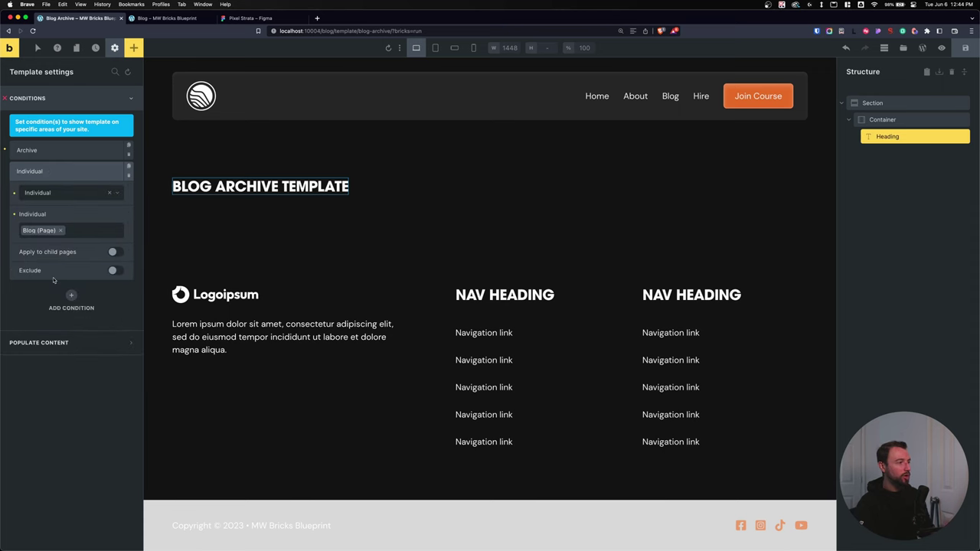
key("super+s")
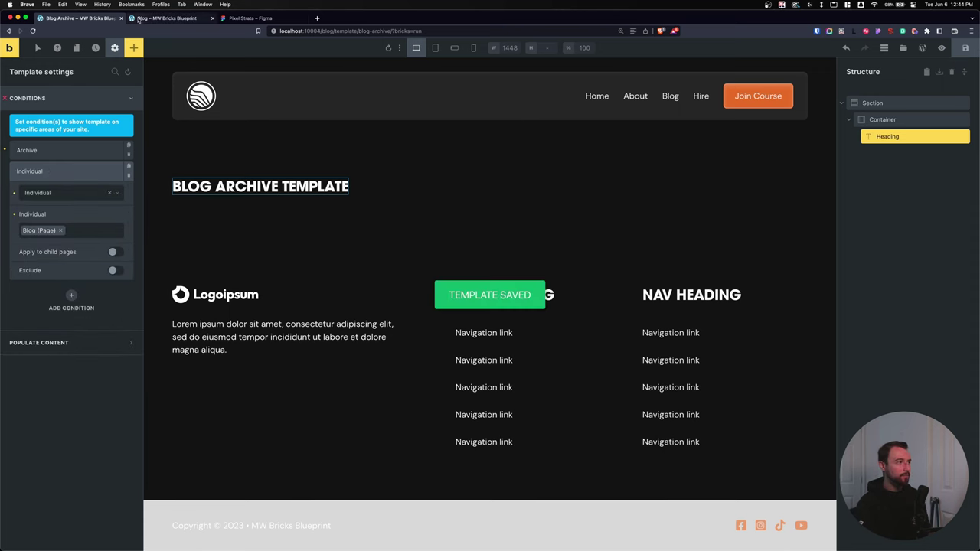
Step: Reload the live blog page to confirm the template heading, then recheck the Archive condition
left_click(153, 18)
key("super+r")
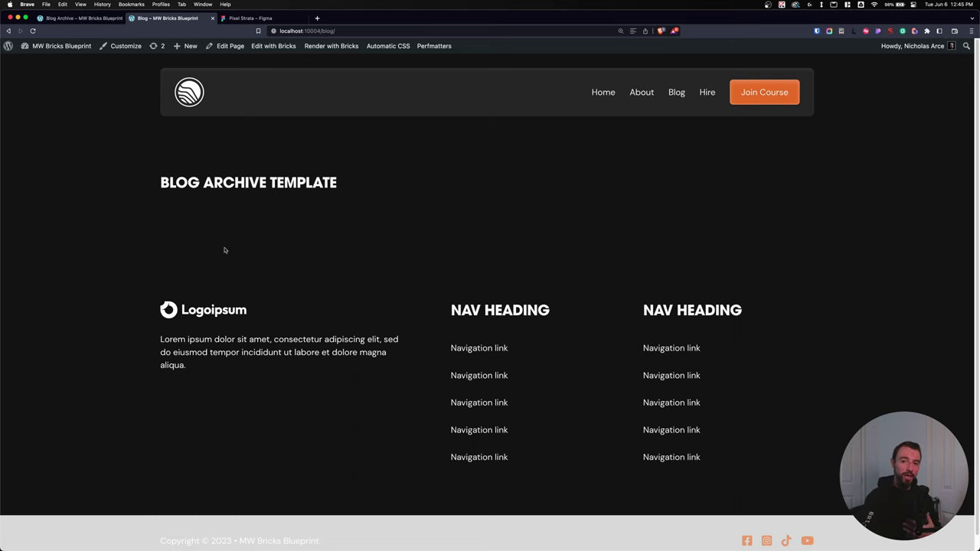
left_click(61, 18)
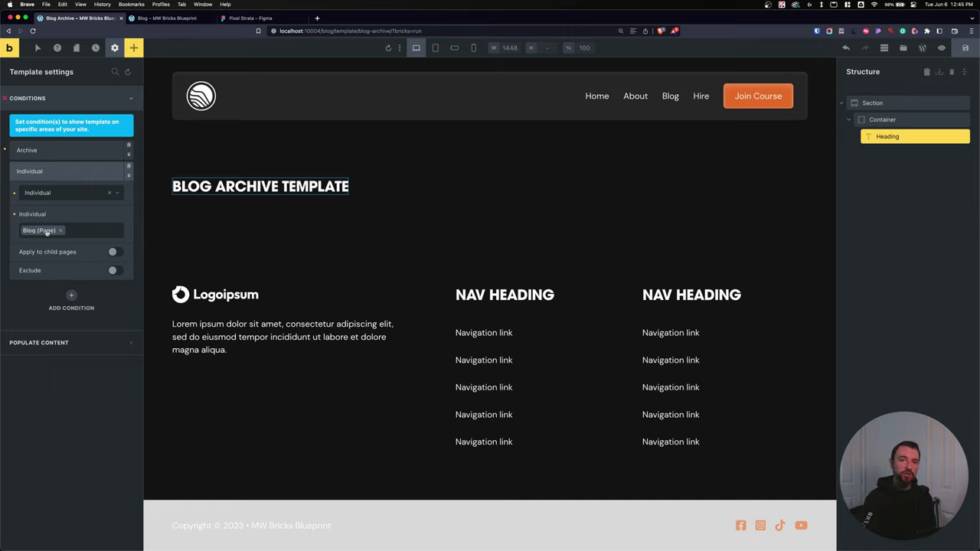
left_click(69, 150)
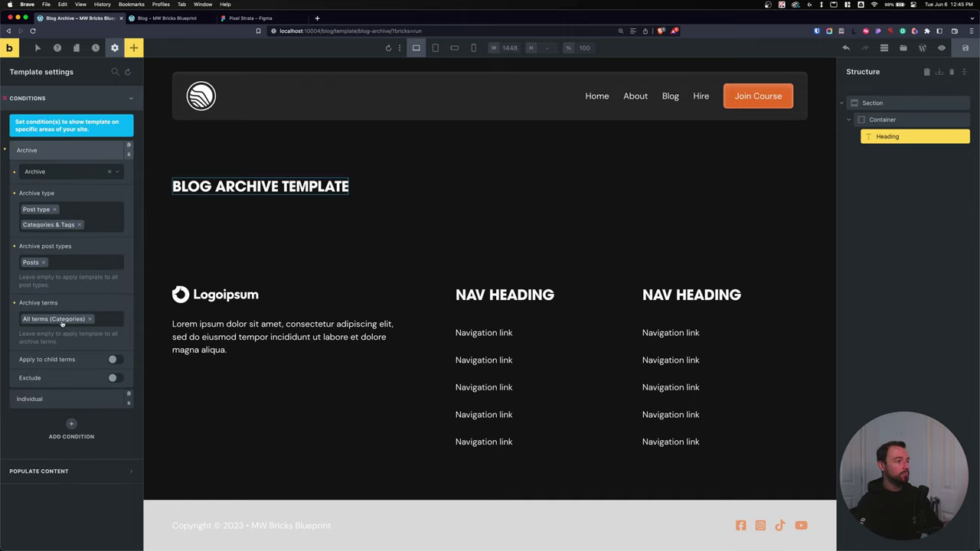
left_click(56, 142)
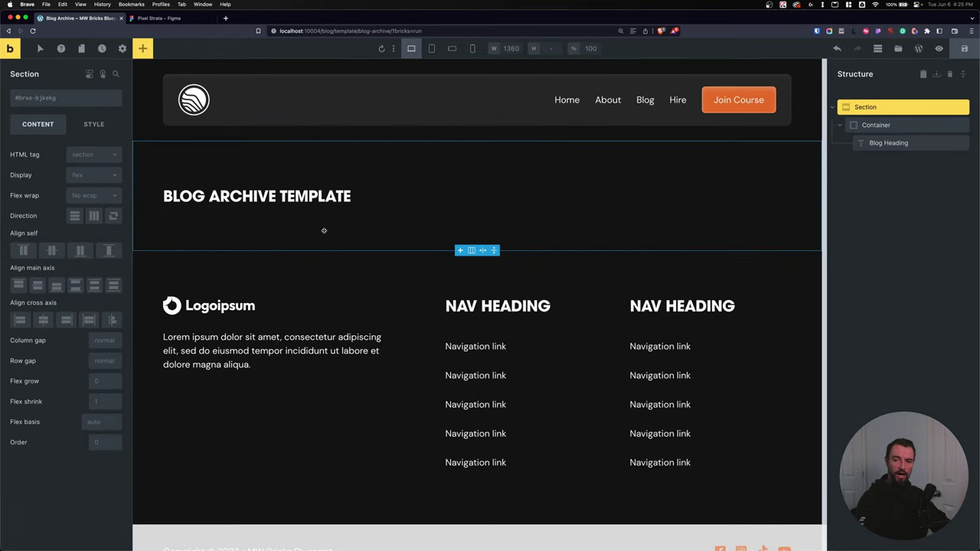
Step: In Figma, view the Blog Archive (BLOG) and Blog Category (CATEGORY: FINANCE) frames together
left_click(167, 19)
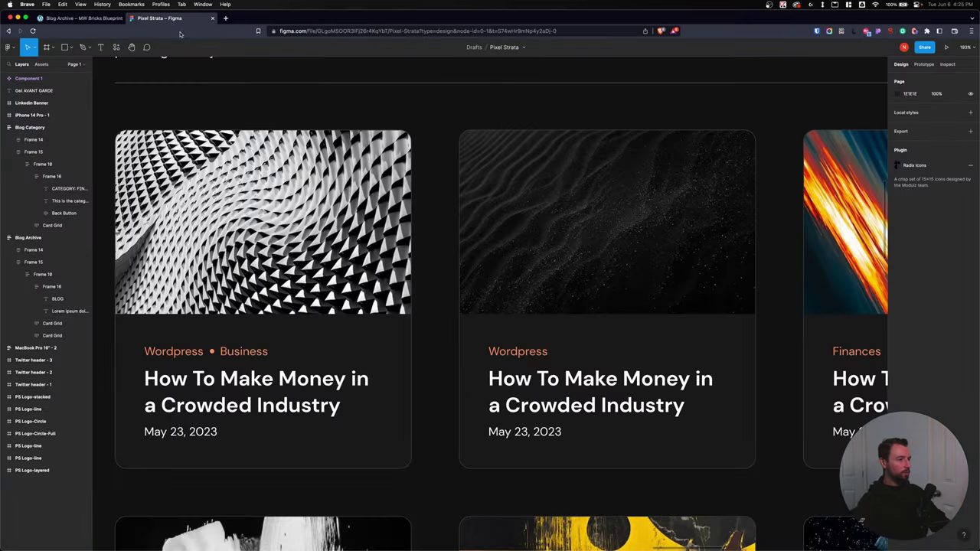
scroll(415, 212, "down", 5)
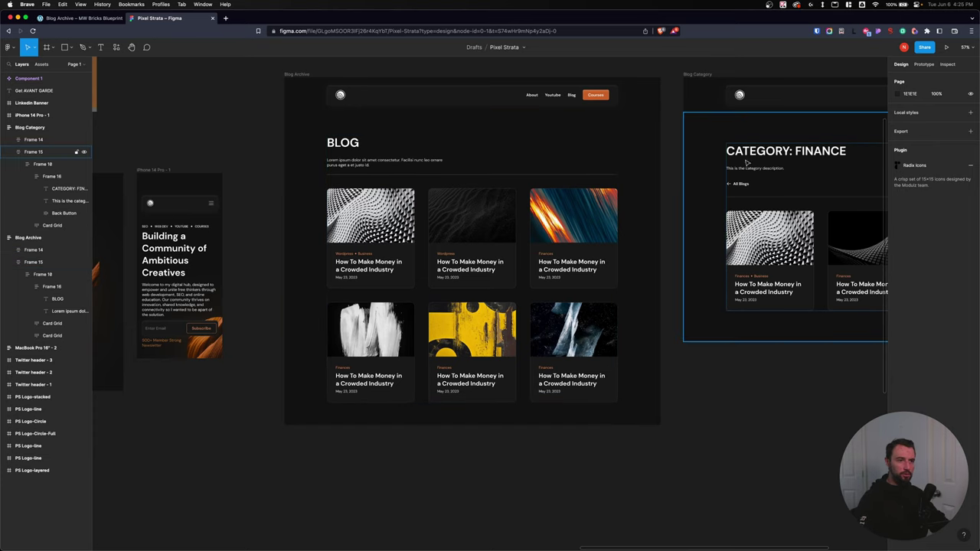
scroll(635, 222, "right", 3)
scroll(635, 222, "up", 1)
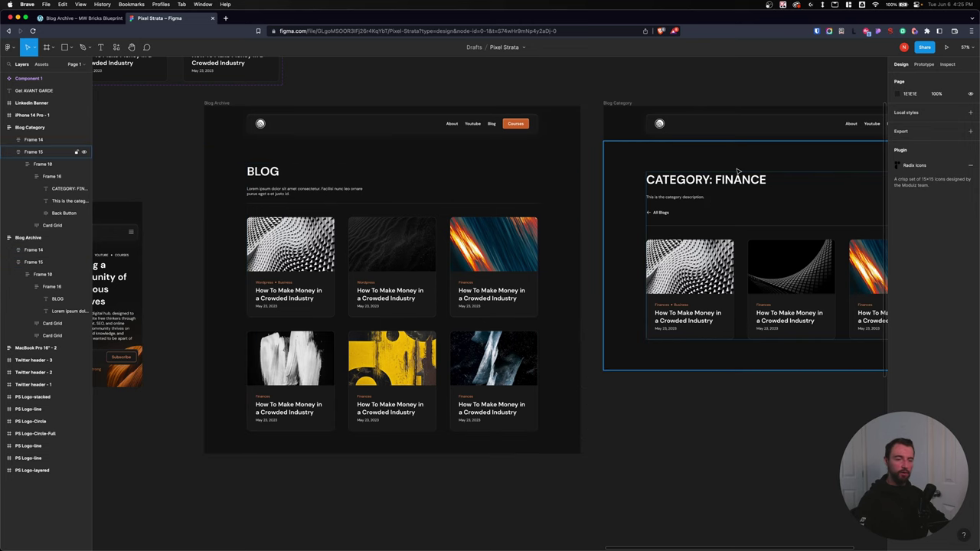
Step: Make the heading an h1 reading 'Blog' and begin renaming the Blog Heading element
left_click(68, 22)
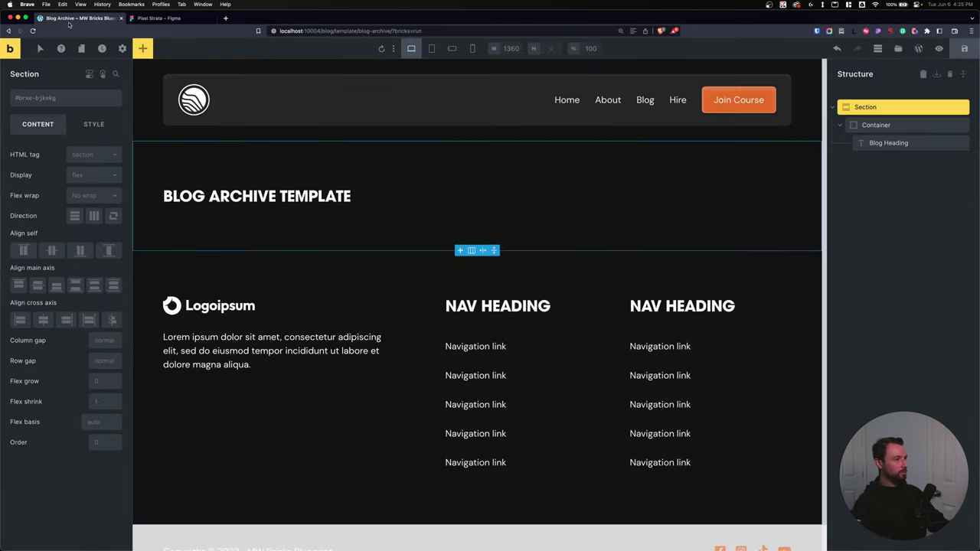
triple_click(227, 195)
left_click(80, 175)
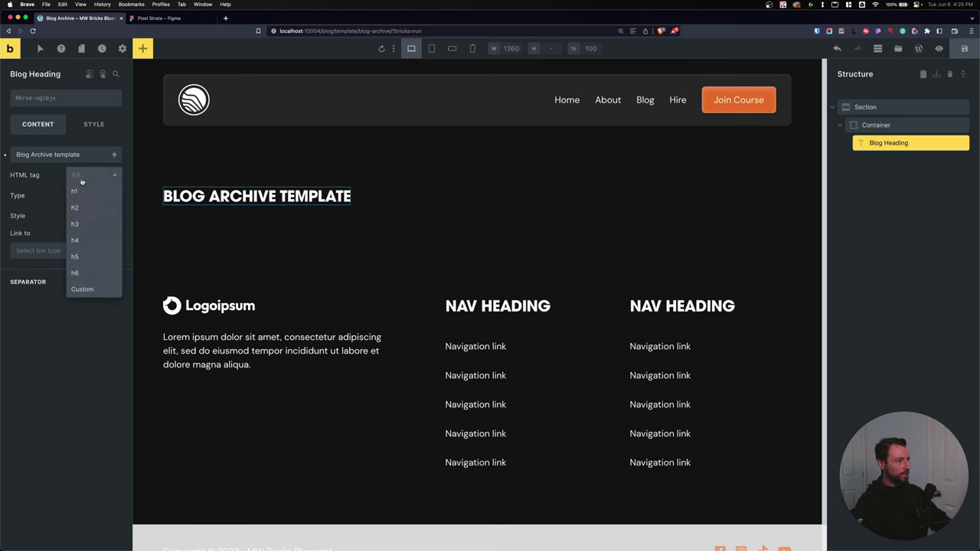
left_click(84, 188)
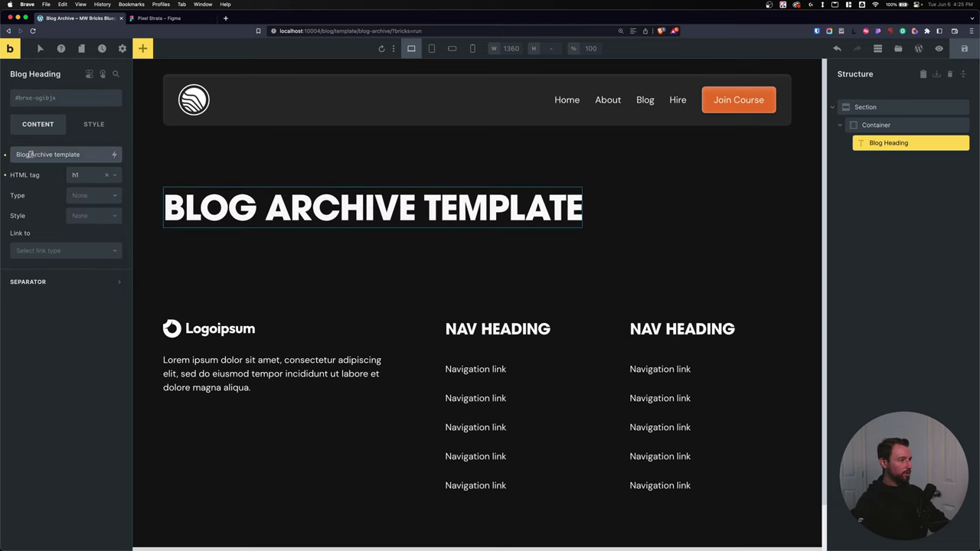
left_click_drag(30, 154, 96, 157)
key("BackSpace")
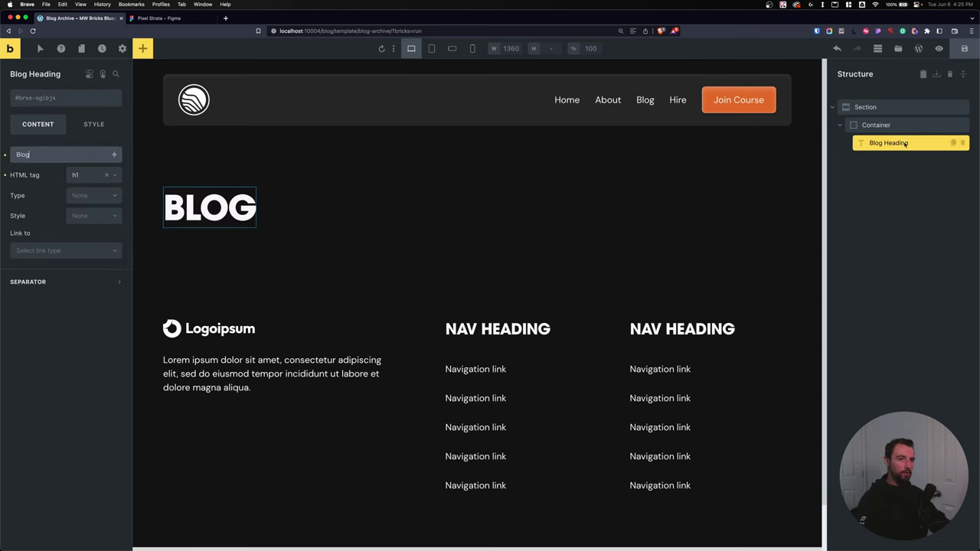
left_click(878, 143)
double_click(878, 144)
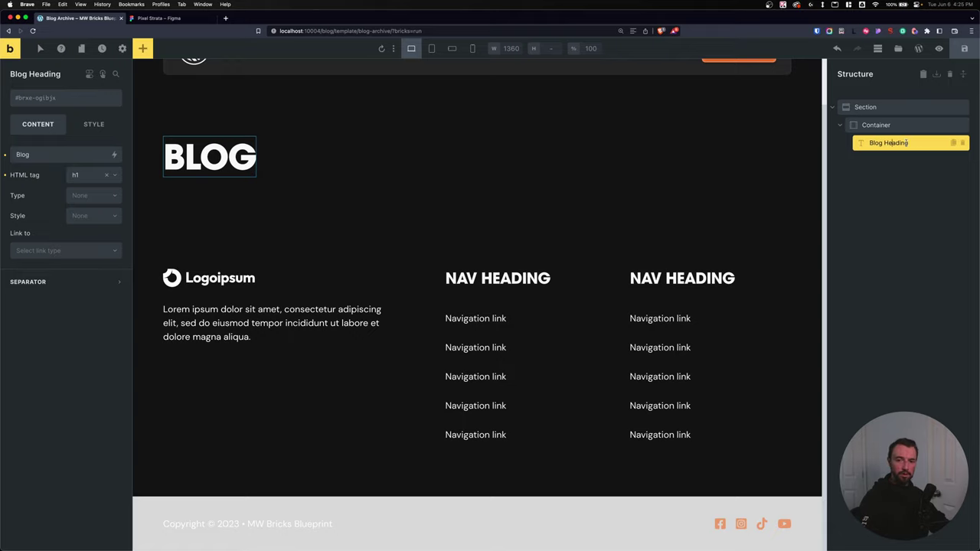
Step: Duplicate the BLOG heading and replace its text with the {archive_title} dynamic tag
left_click(953, 144)
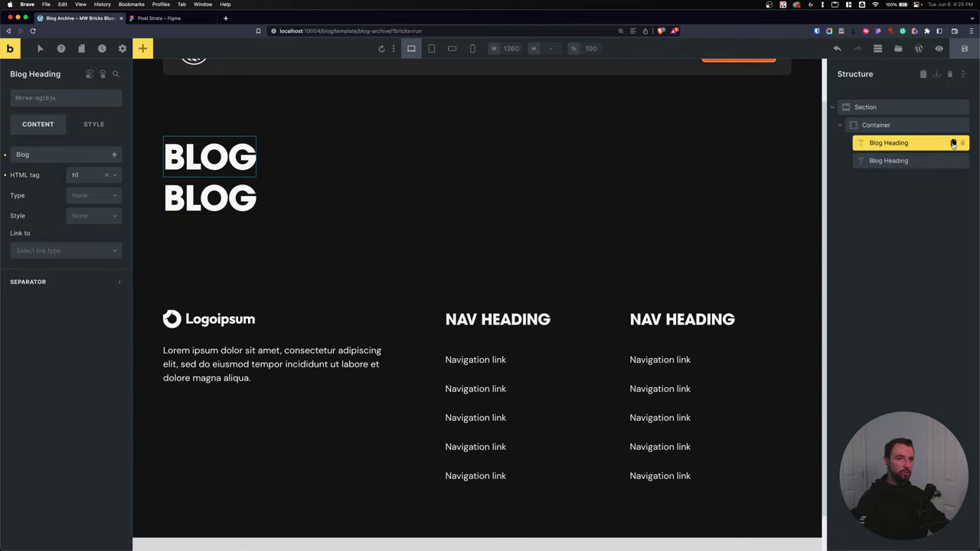
left_click(51, 156)
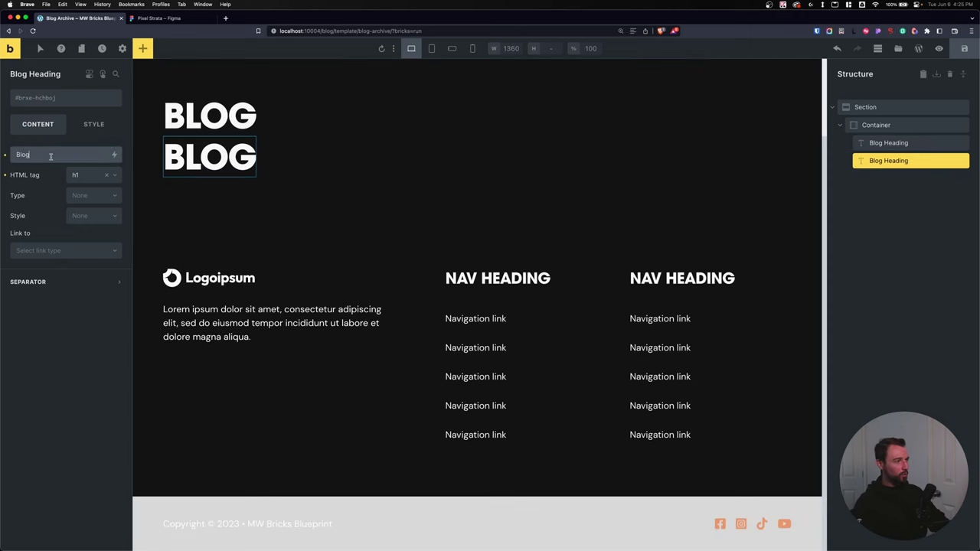
key("super+a")
key("BackSpace")
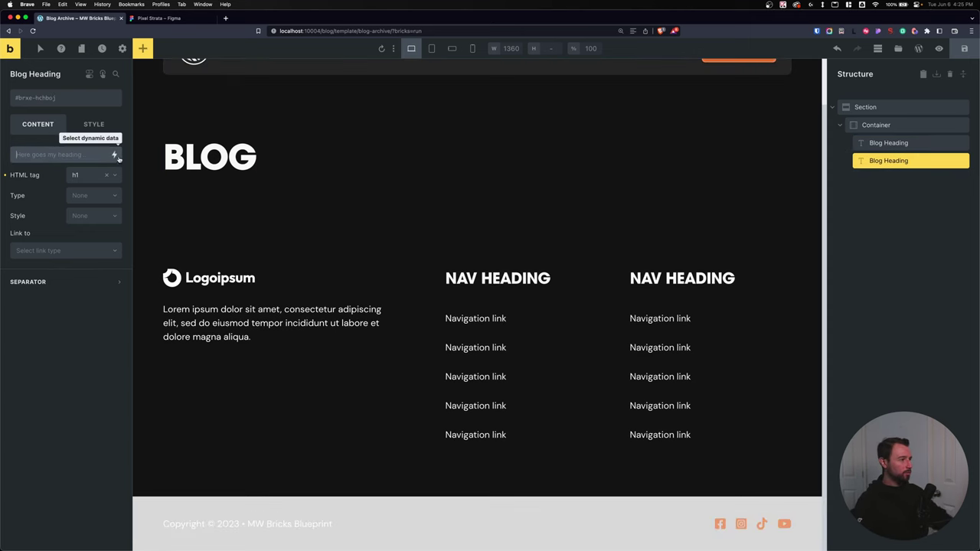
left_click(114, 155)
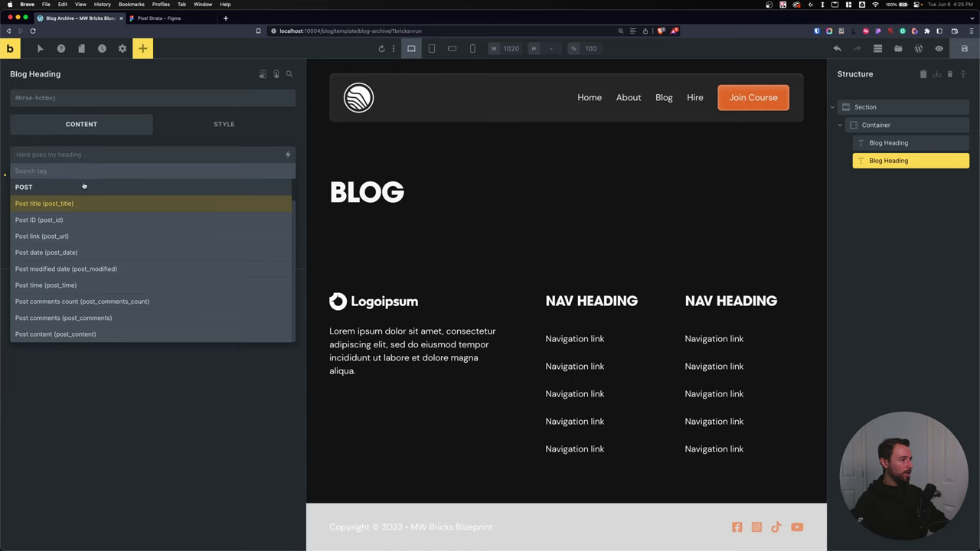
type("arch")
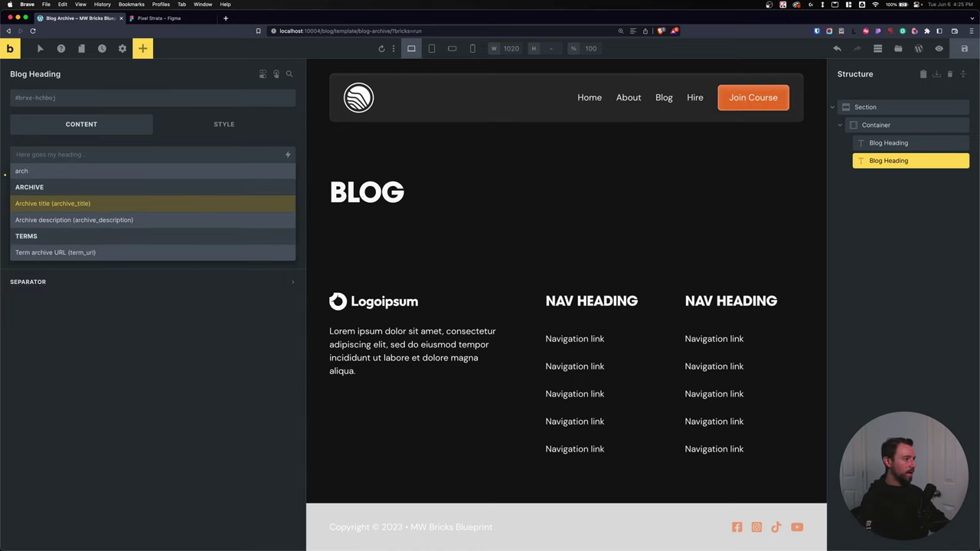
left_click(153, 203)
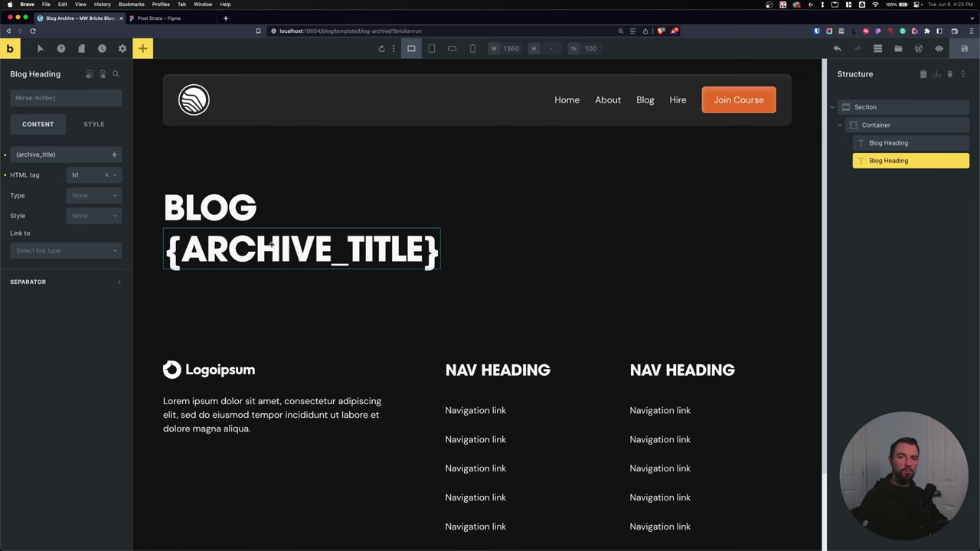
Step: After checking the Figma design, prefix the tag with 'category:' and save the template
left_click(158, 17)
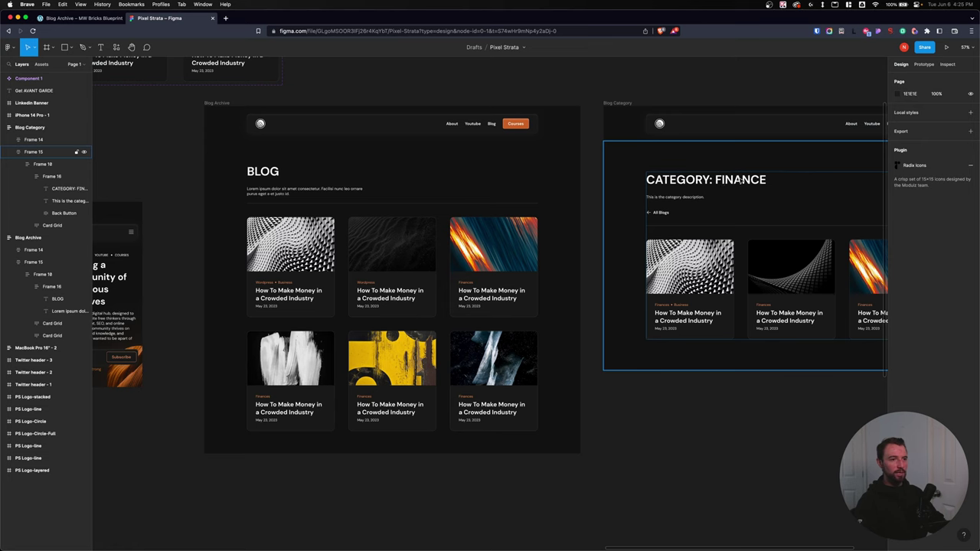
left_click(62, 19)
left_click(14, 154)
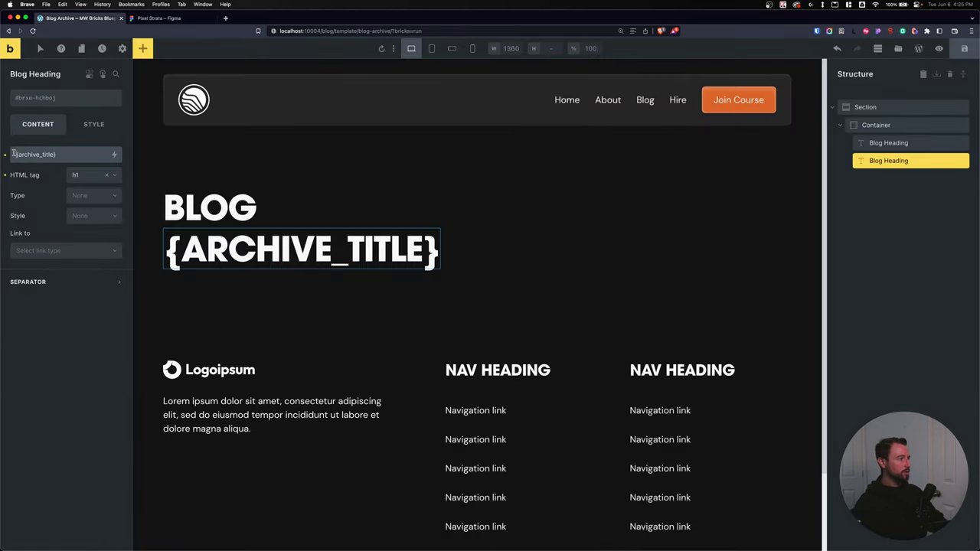
type("category:")
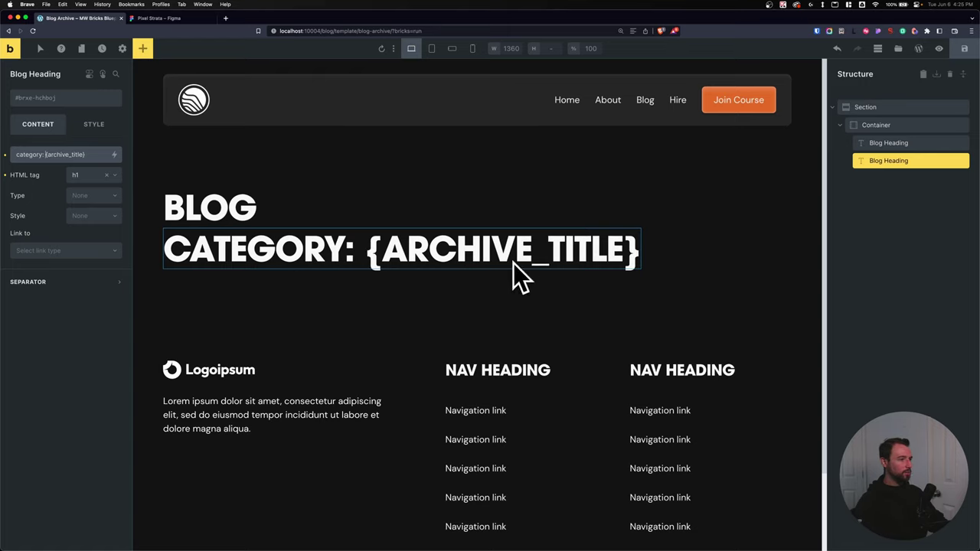
left_click(964, 48)
Step: Preview the template on the front-end blog page
left_click(40, 49)
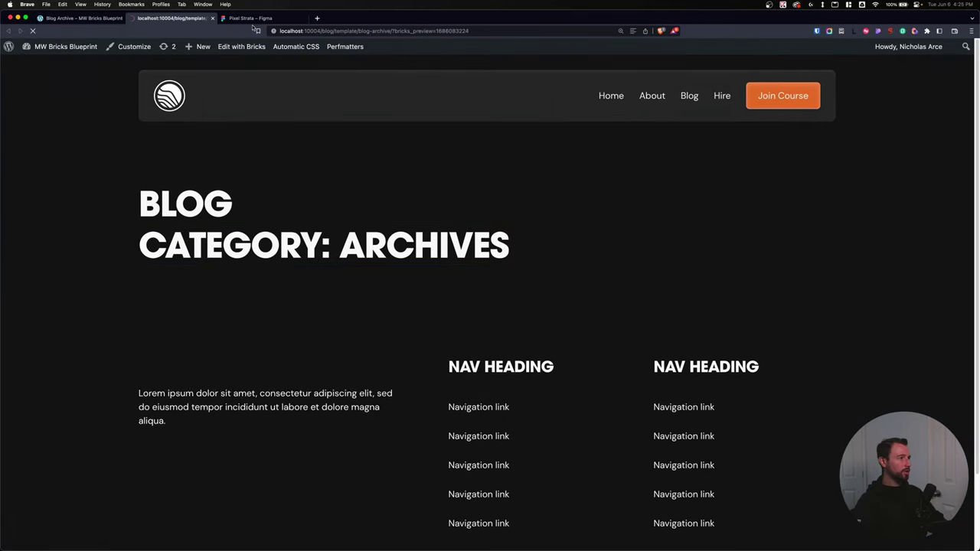
left_click_drag(470, 30, 334, 31)
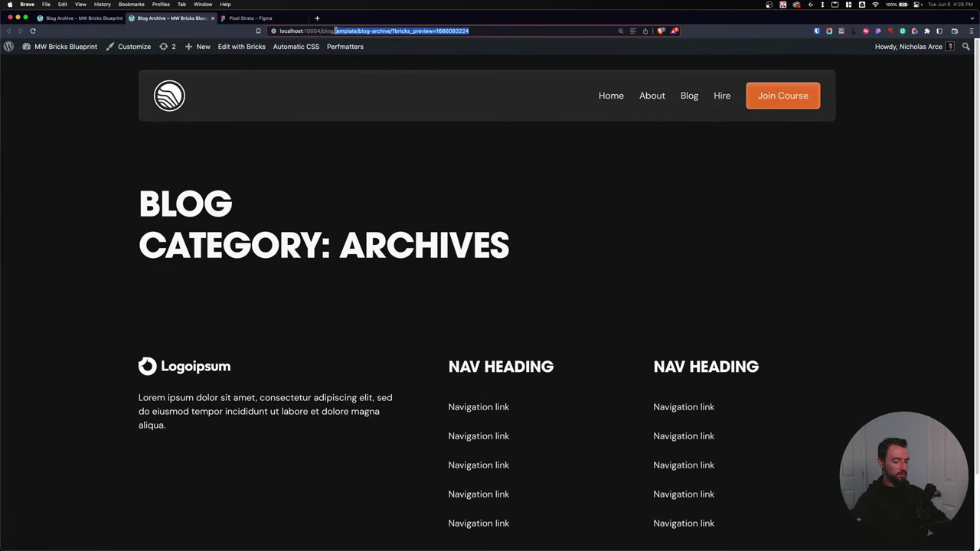
key("BackSpace")
key("Return")
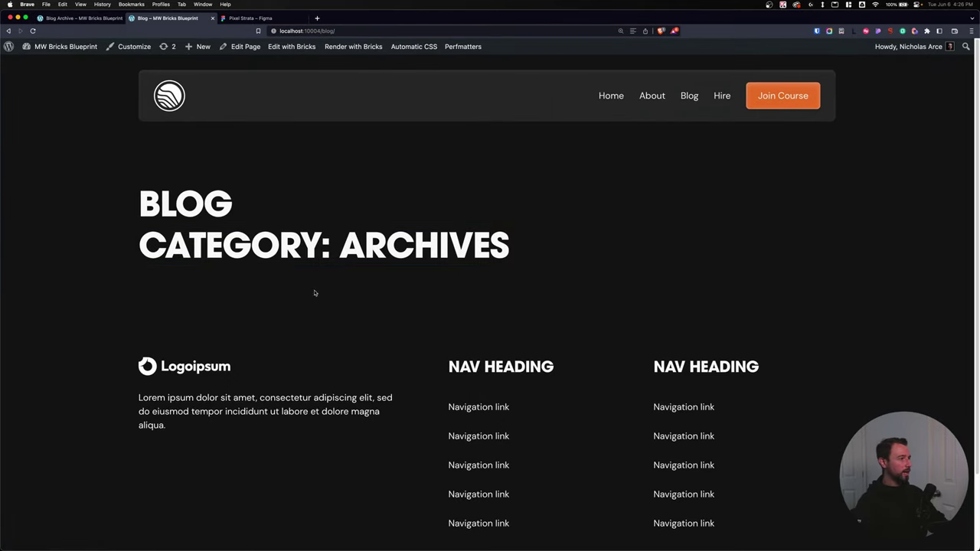
Step: Open the WordPress admin in a new tab and go to Posts > Categories
mouse_move(65, 49)
right_click(50, 64)
left_click(84, 65)
left_click(260, 18)
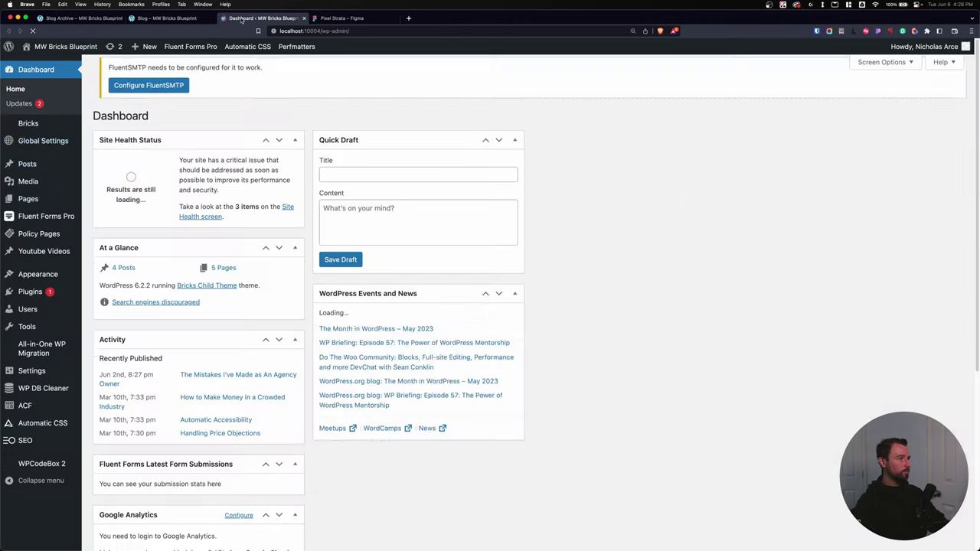
mouse_move(27, 167)
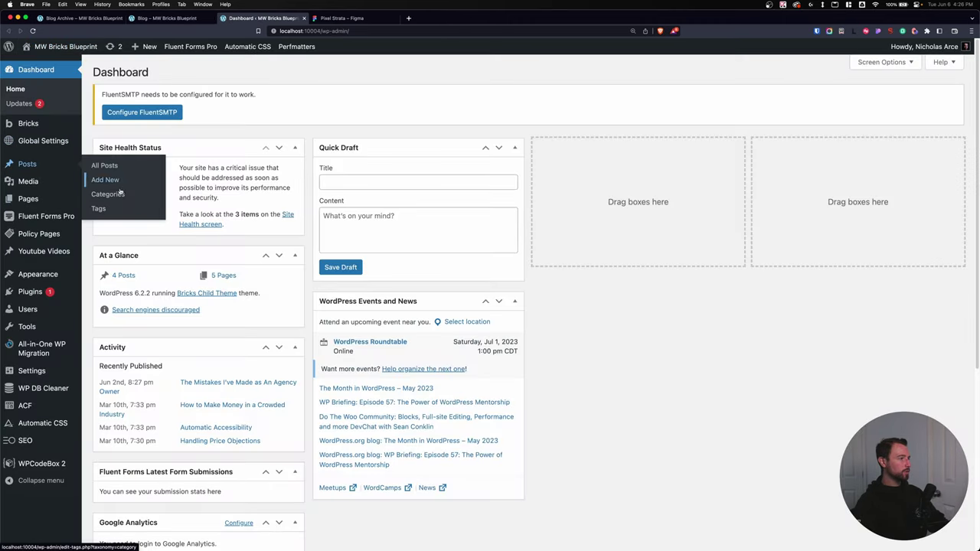
left_click(115, 193)
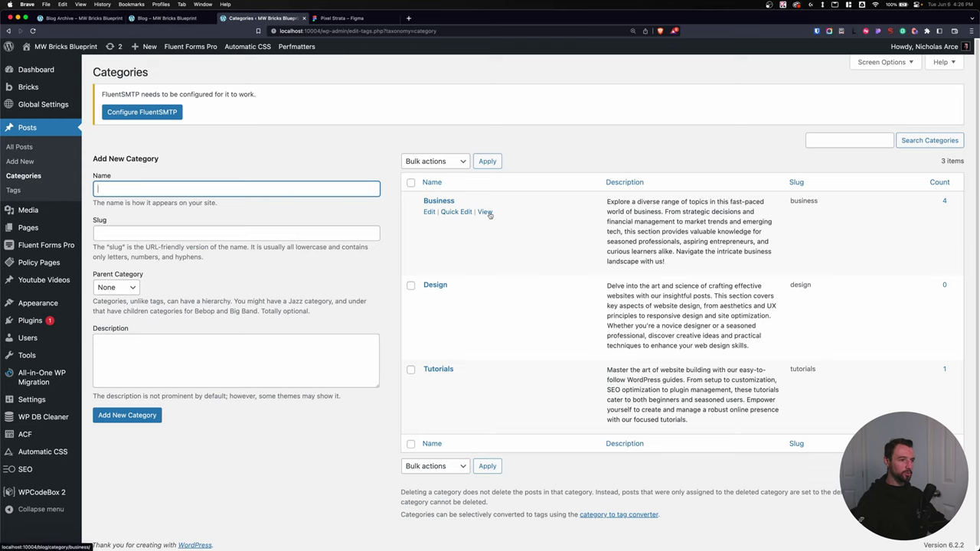
Step: View the Business category page, highlight both BLOG and CATEGORY: BUSINESS headings, then return
left_click(485, 212)
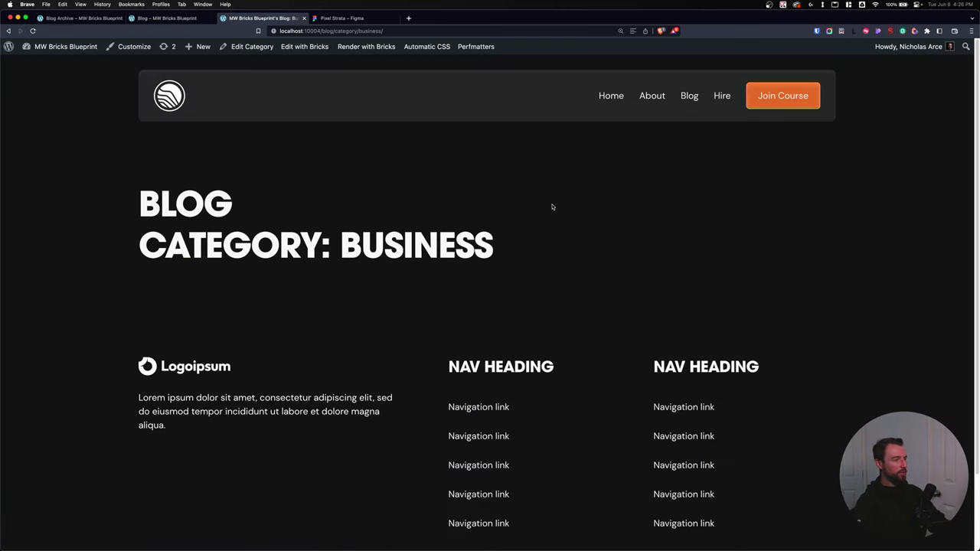
left_click_drag(180, 202, 518, 242)
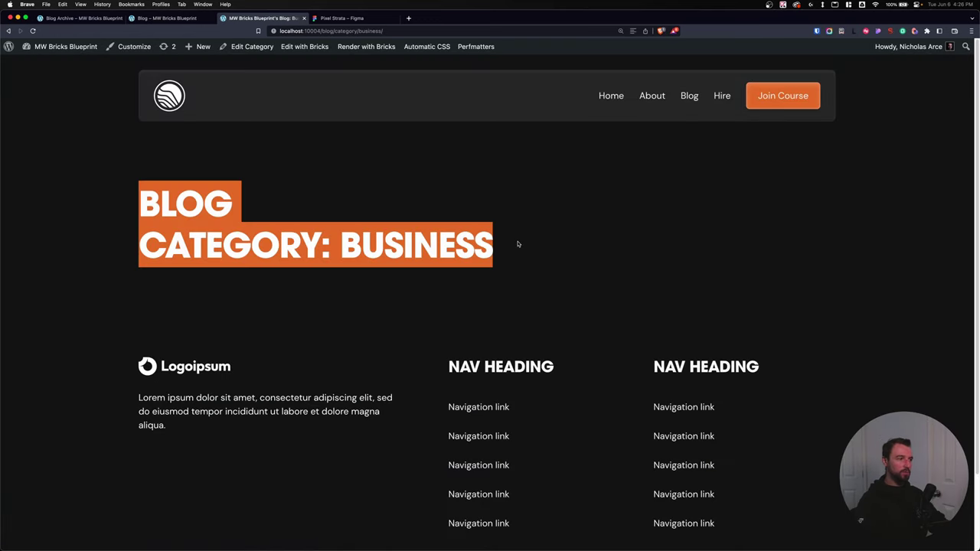
left_click(518, 243)
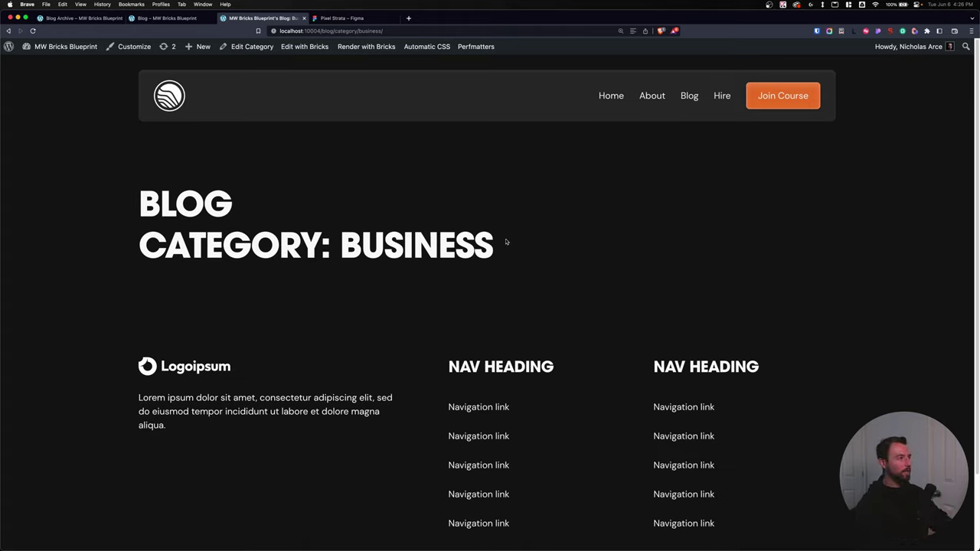
key("super+1")
Step: Add a Dynamic data render condition to the BLOG heading
left_click(213, 206)
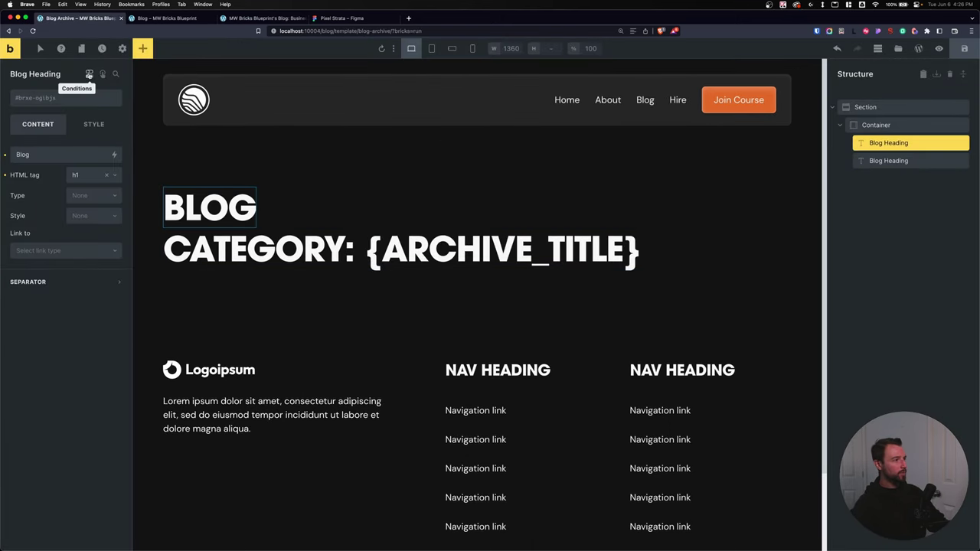
left_click(89, 75)
left_click(105, 102)
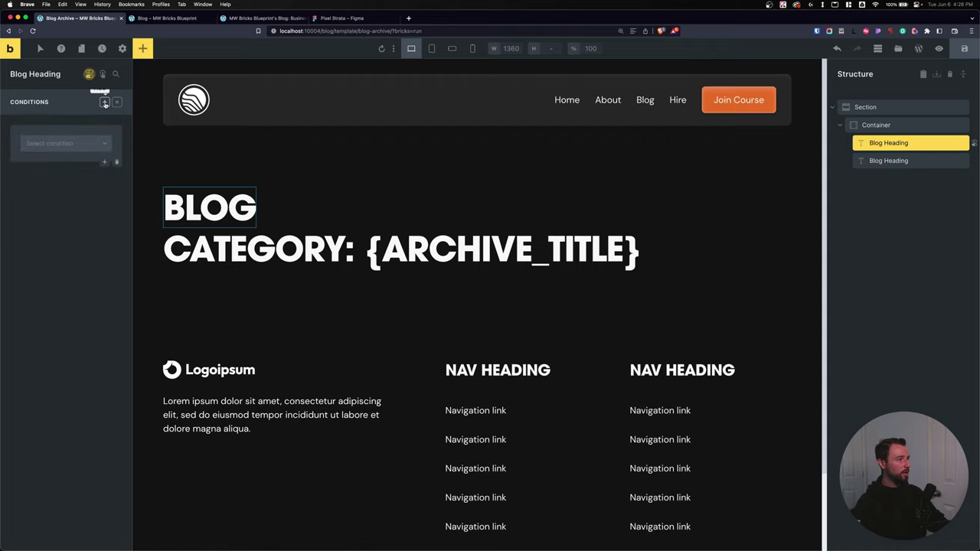
left_click(99, 146)
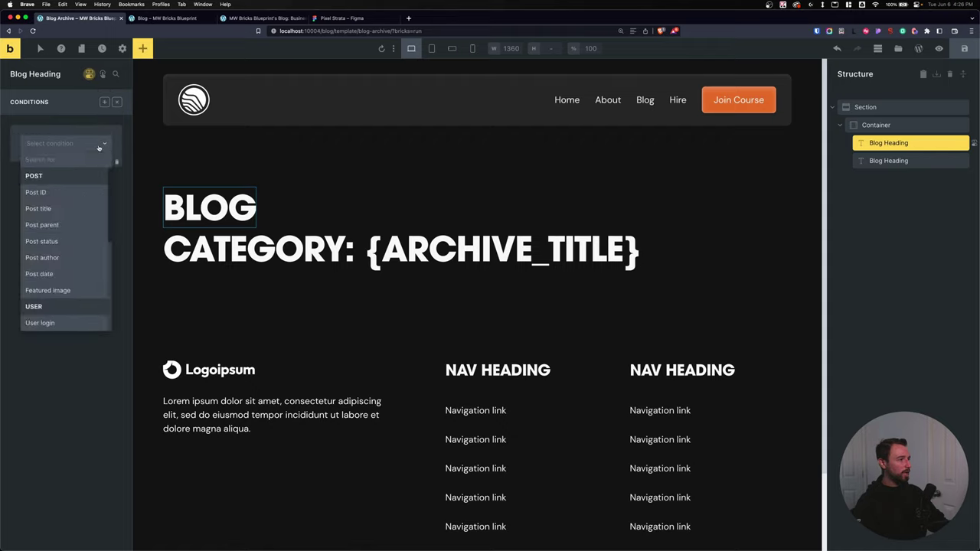
type("dyn")
left_click(65, 177)
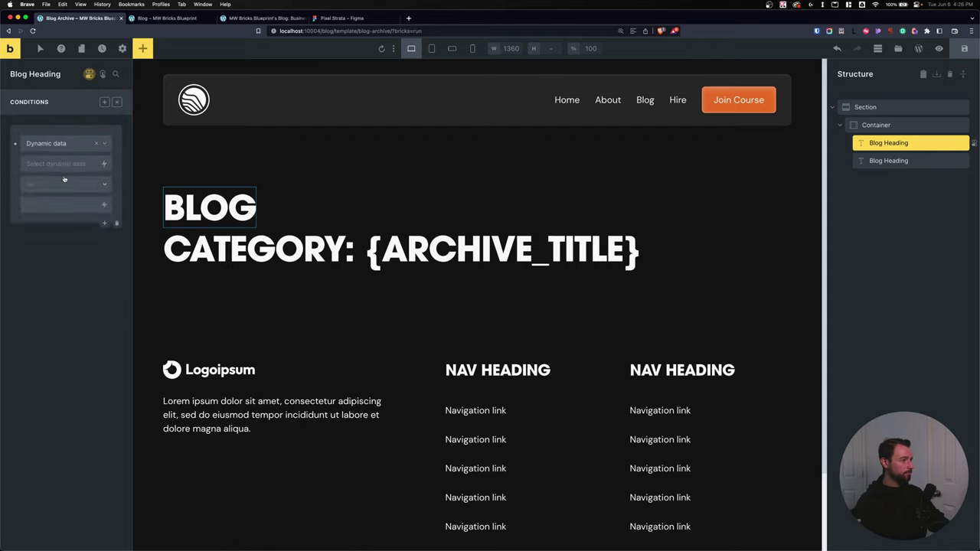
Step: Set the condition's dynamic data to {echo:is_category()}
left_click(101, 164)
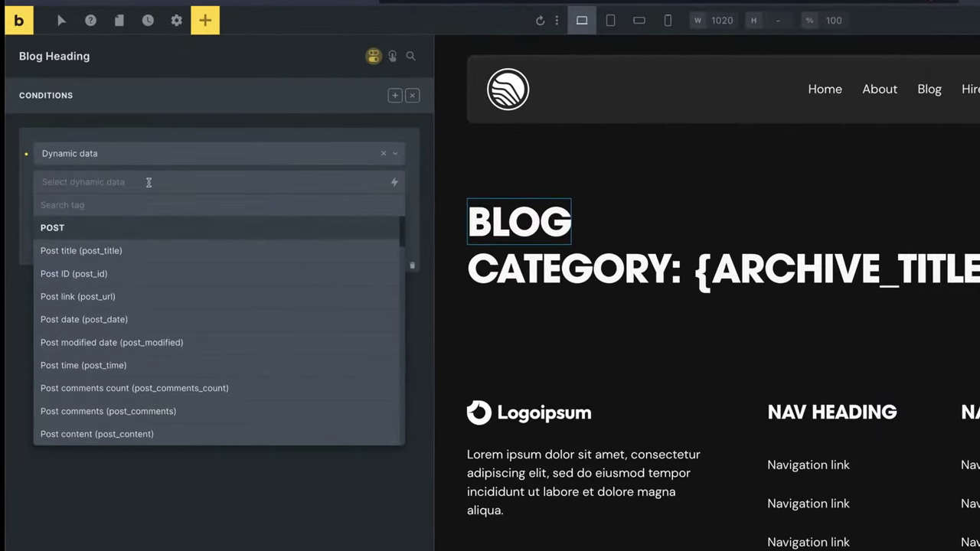
type("pjp")
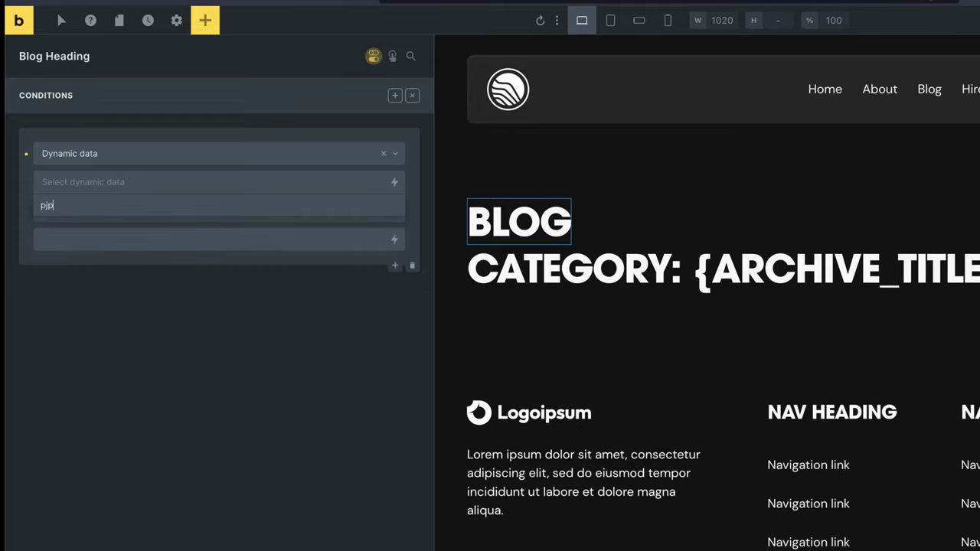
key("BackSpace")
type("hp")
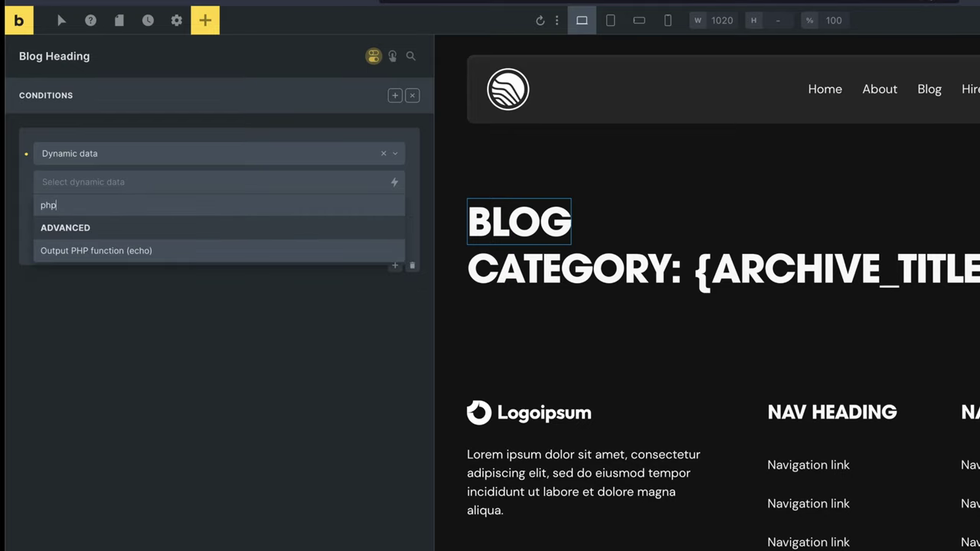
left_click(79, 253)
left_click(66, 182)
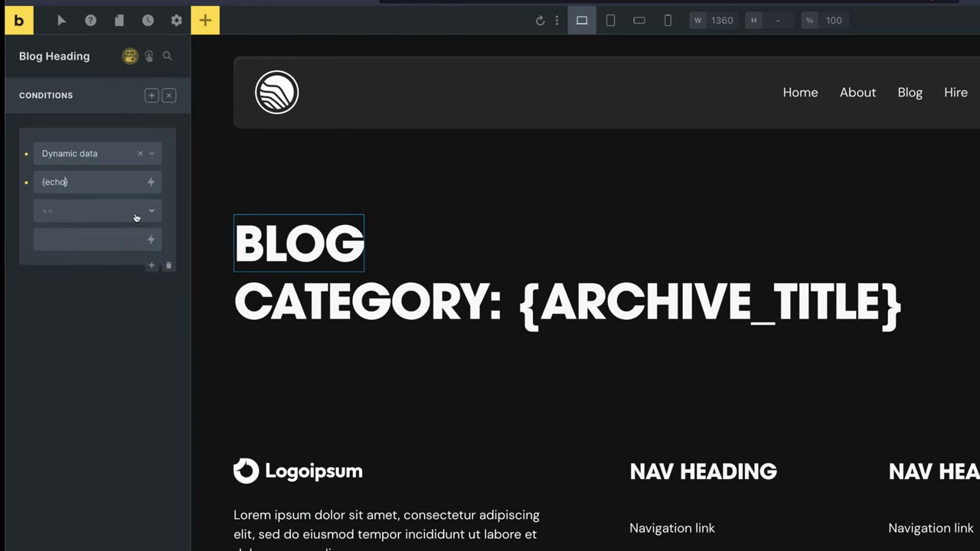
type(":is_category(")
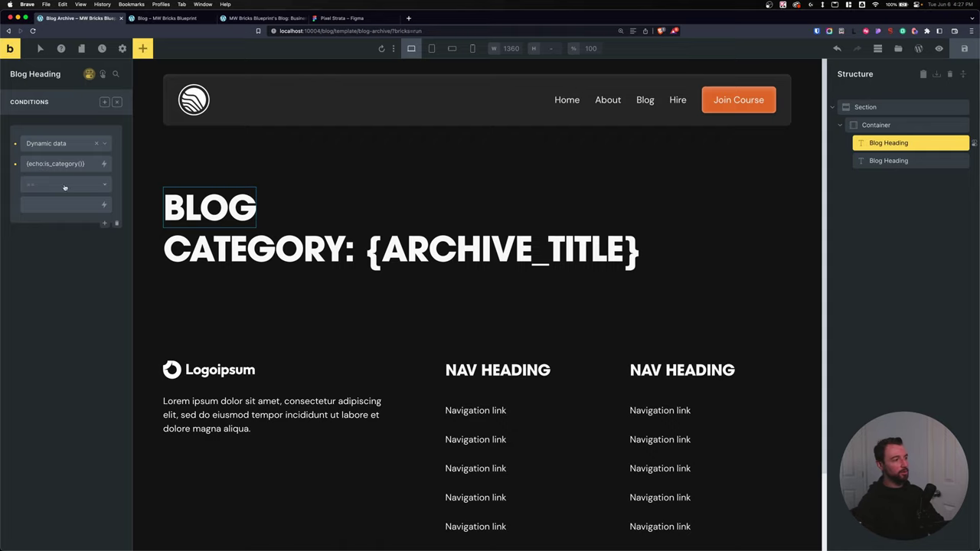
Step: Set the comparison to != true and copy the {echo:is_category()} tag
left_click(46, 187)
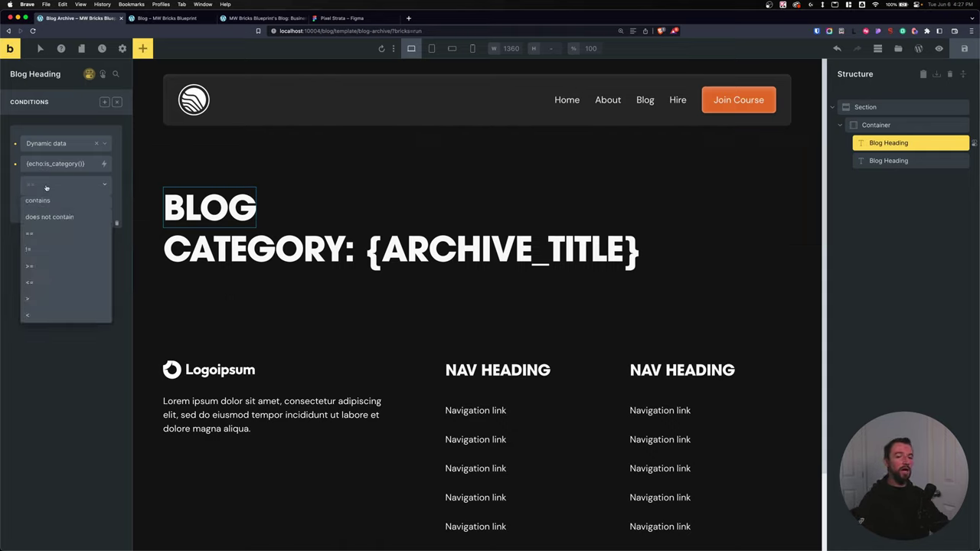
left_click(36, 249)
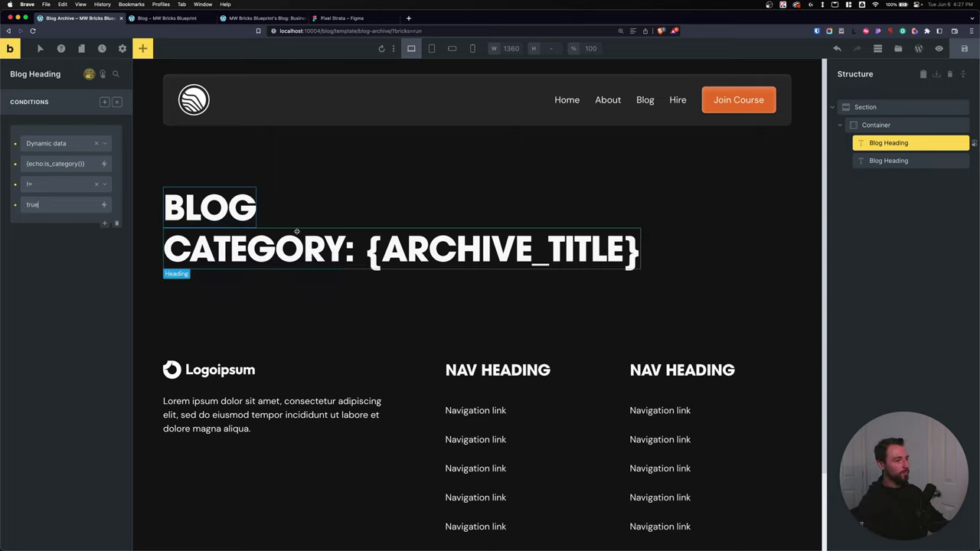
triple_click(58, 163)
key("super+c")
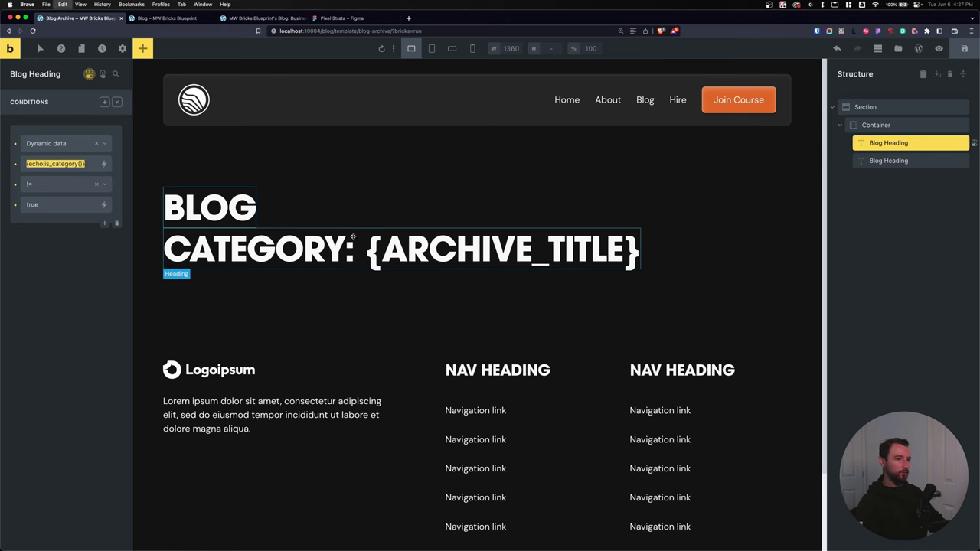
left_click(888, 161)
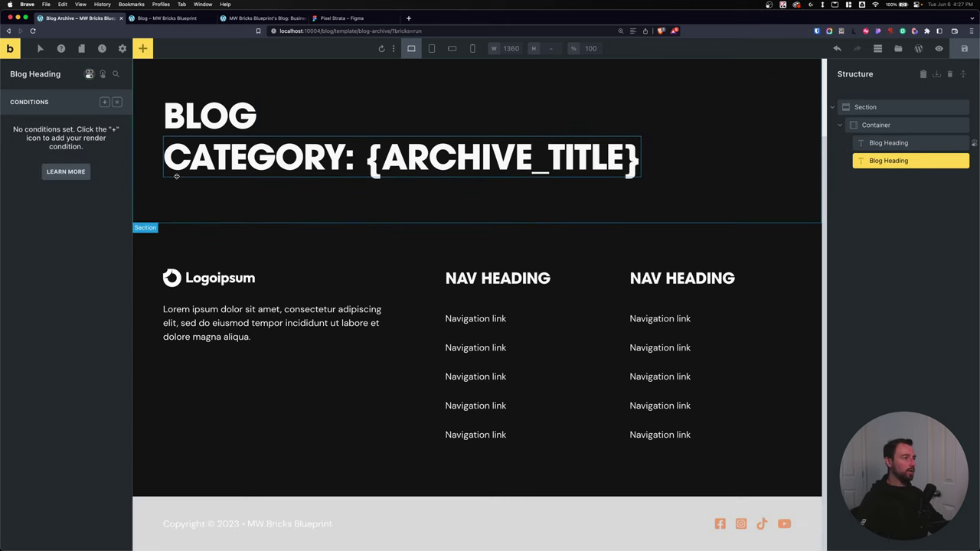
Step: Give the CATEGORY heading a Dynamic data condition {echo:is_category()} == true
left_click(104, 102)
left_click(70, 144)
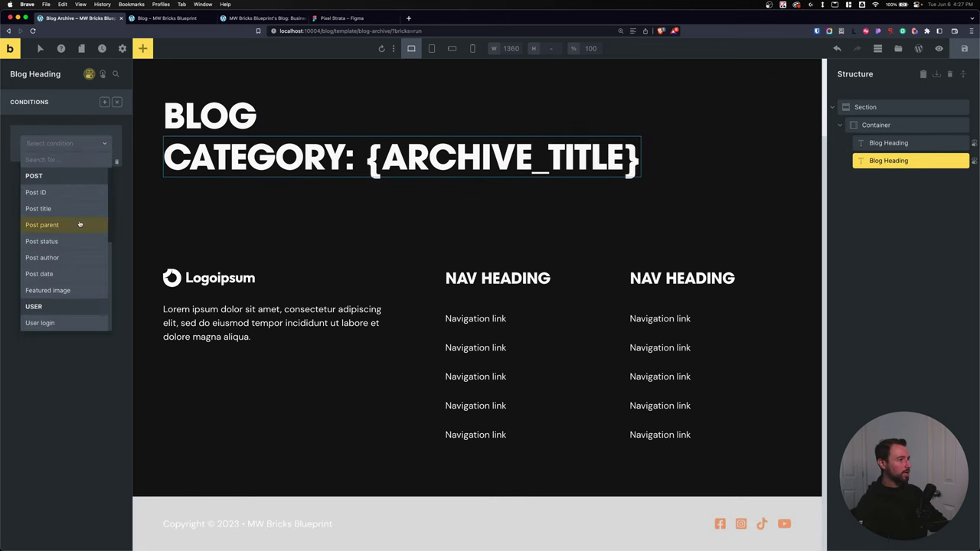
type("dyn")
left_click(60, 178)
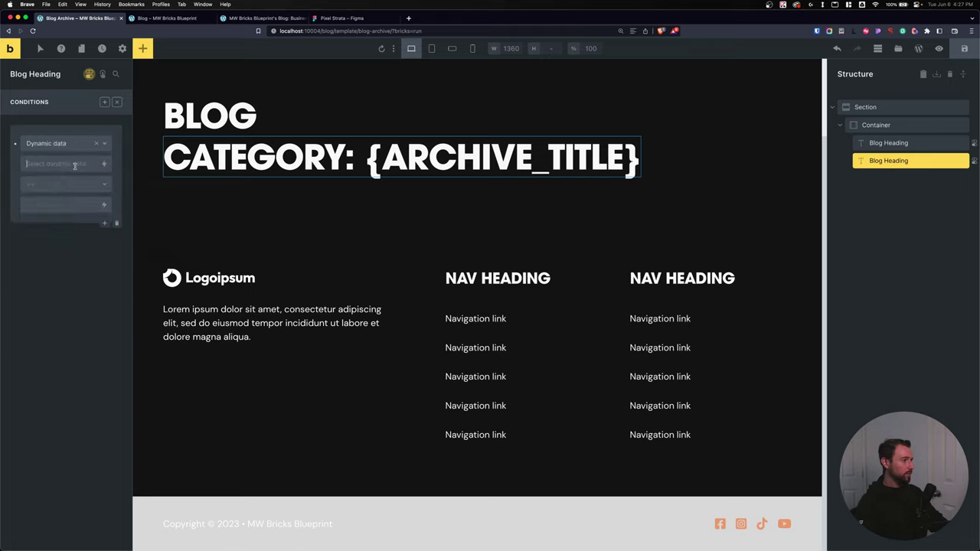
key("super+v")
double_click(44, 163)
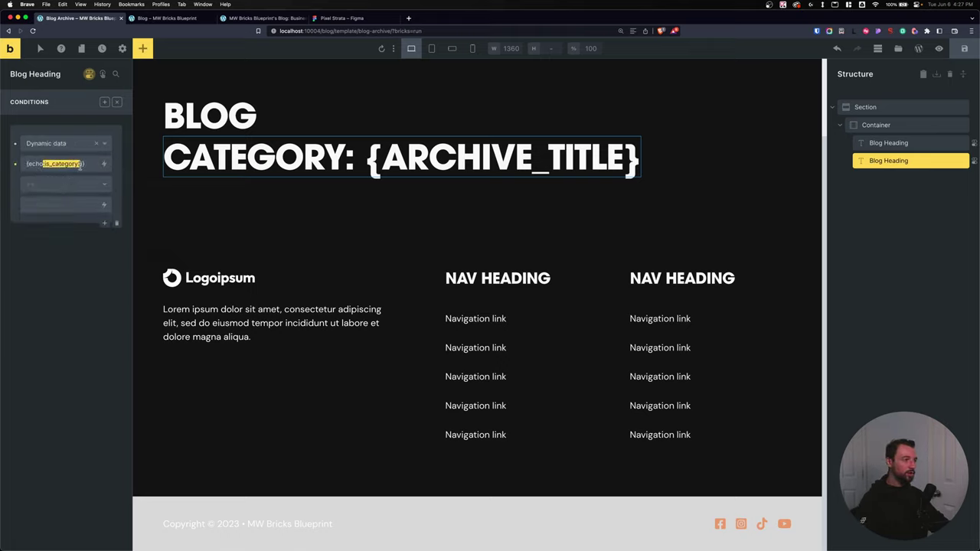
left_click(53, 186)
left_click(45, 231)
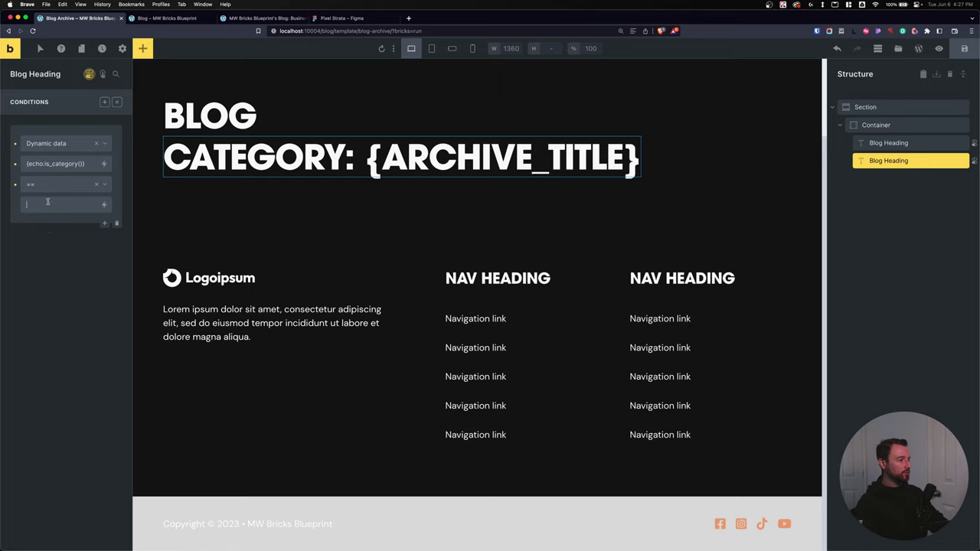
type("true")
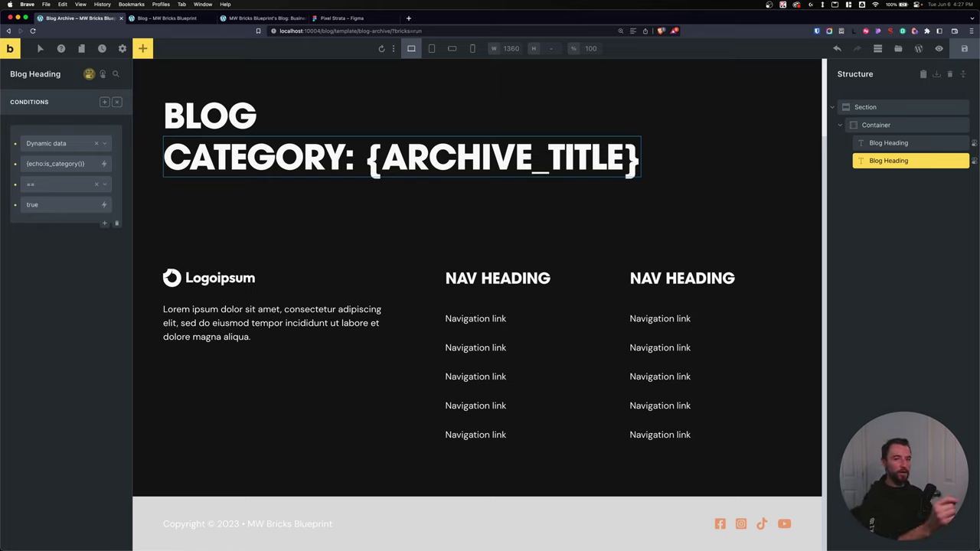
Step: Rename the element to 'Category Heading', save, and check the live blog page
double_click(874, 160)
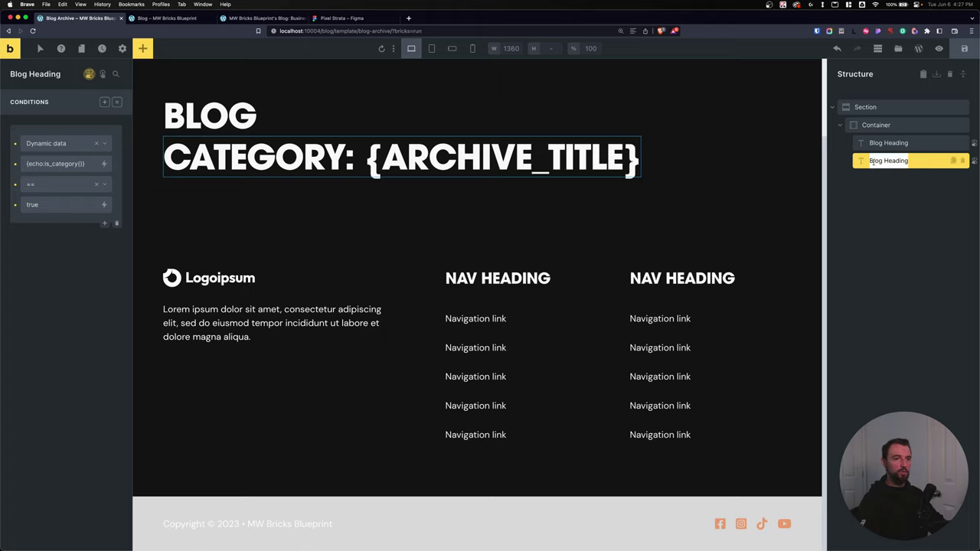
double_click(873, 161)
type("Category")
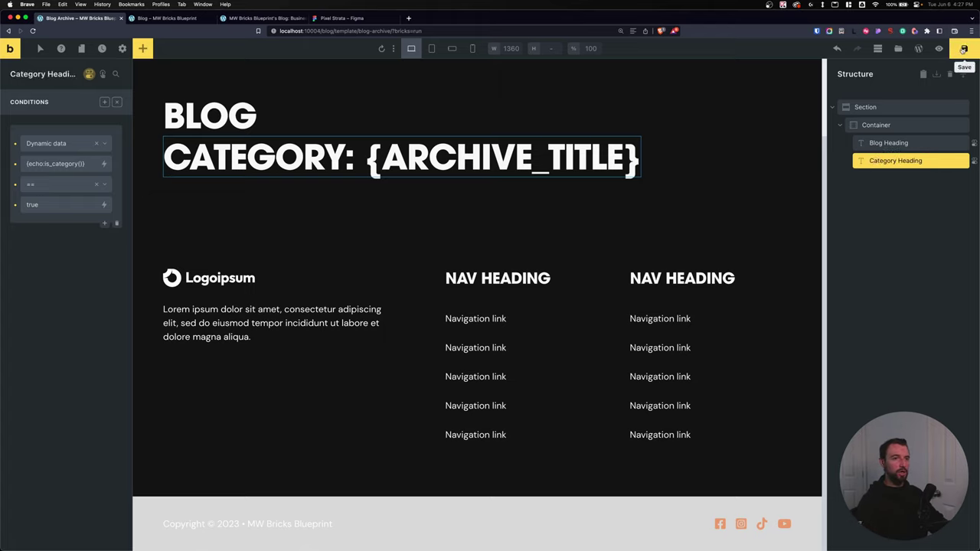
left_click(964, 48)
left_click(161, 19)
Step: Reload the blog and Business category pages and confirm the category page shows only 'CATEGORY: BUSINESS'
key("super+r")
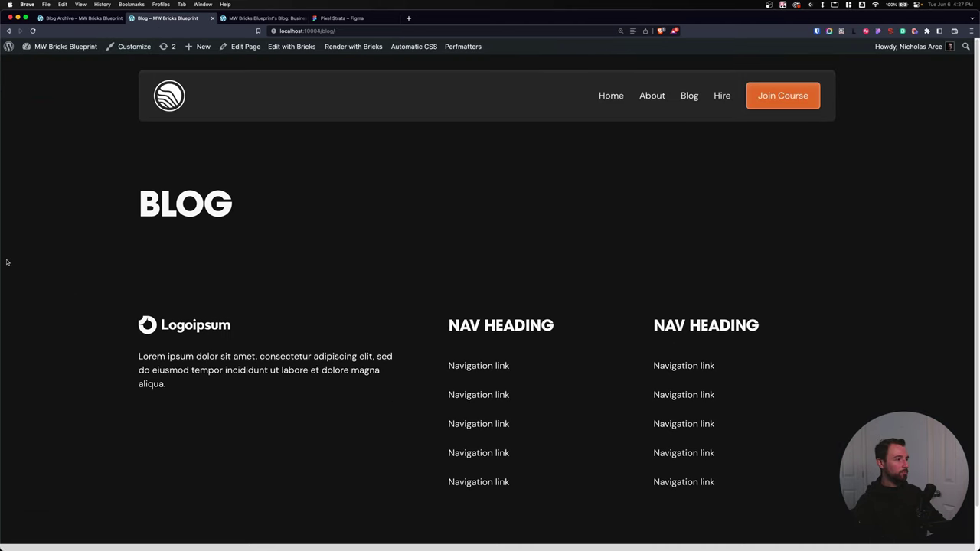
left_click(261, 17)
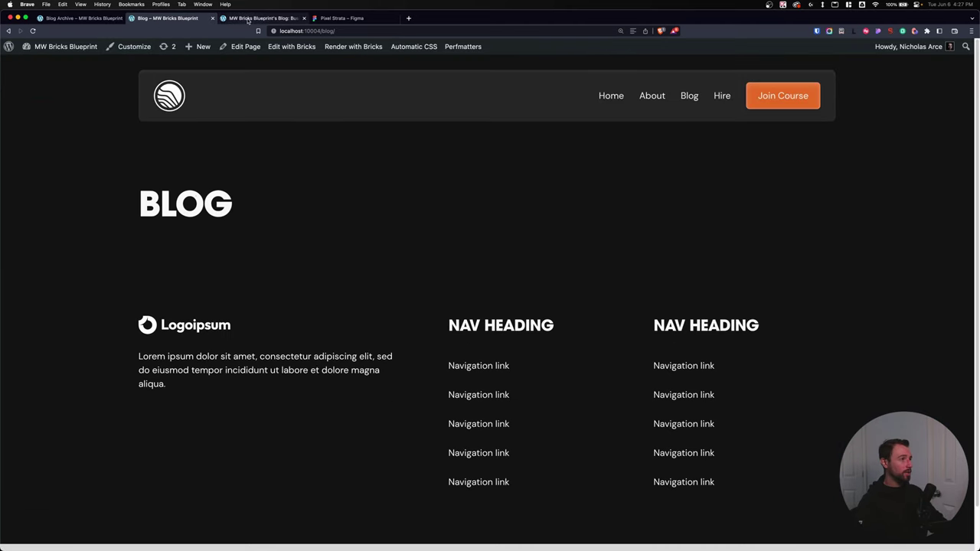
key("super+r")
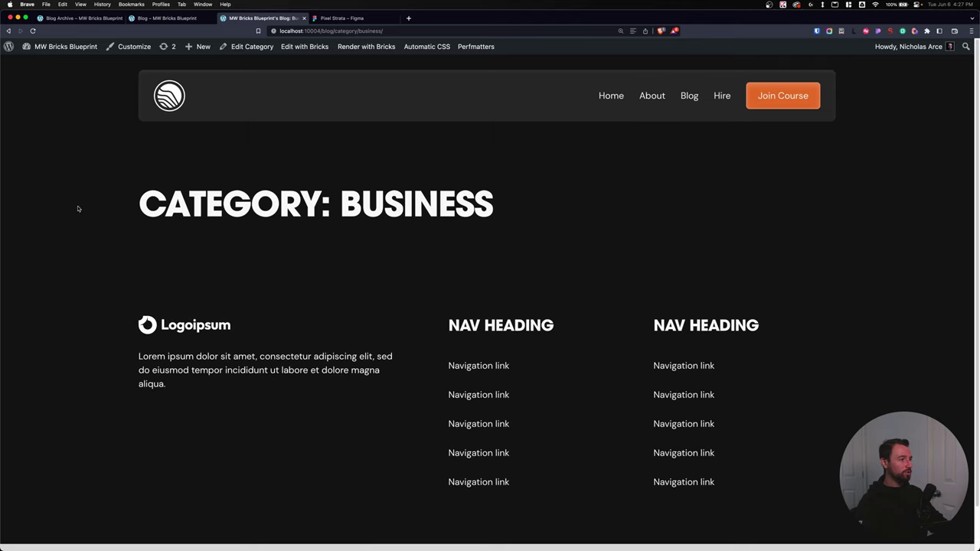
left_click_drag(79, 209, 544, 214)
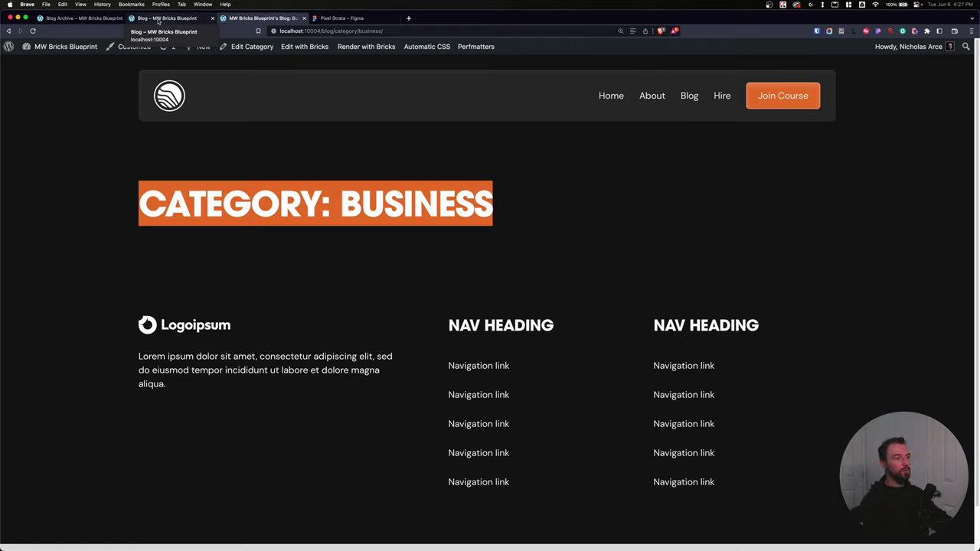
left_click(235, 213)
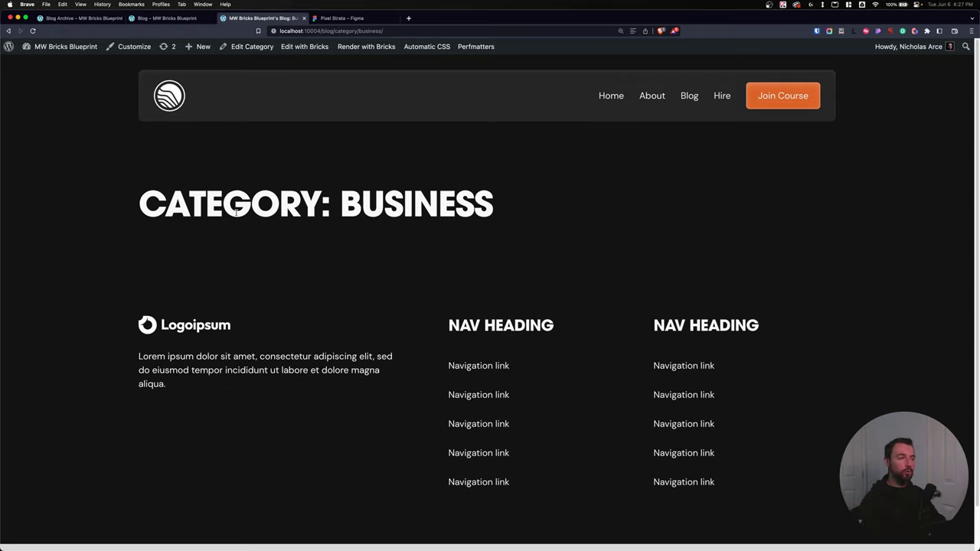
Step: Compare against the blog page, which shows only the 'BLOG' heading
key("ctrl+shift+Tab")
left_click_drag(120, 212, 223, 205)
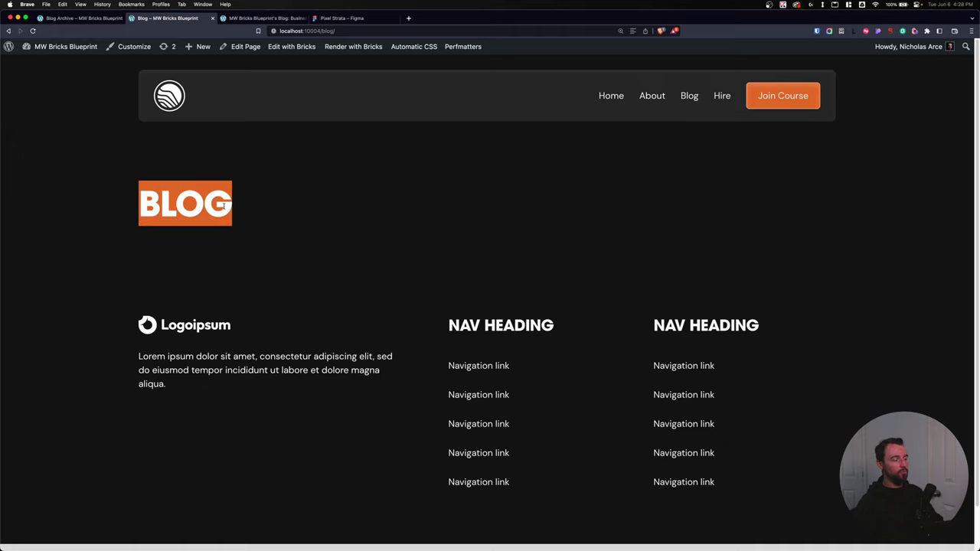
left_click(249, 19)
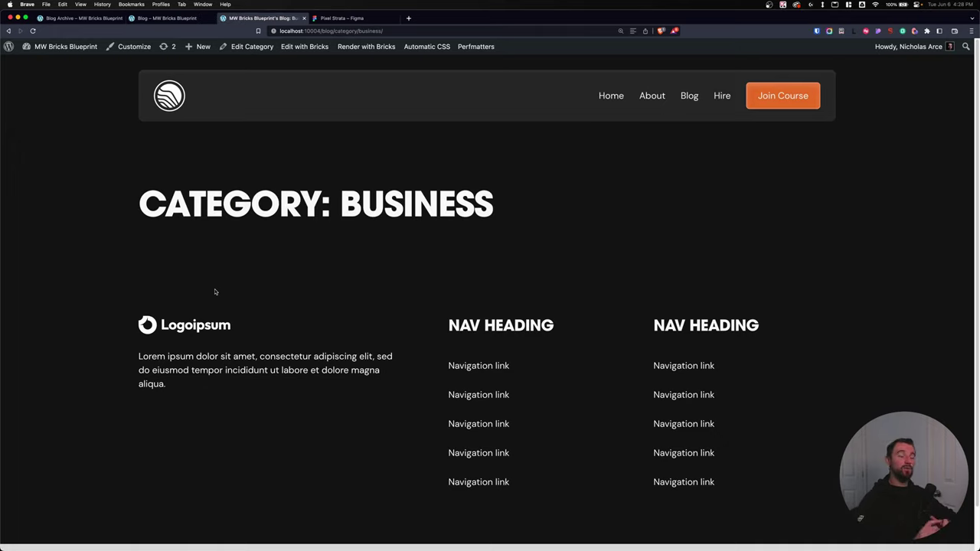